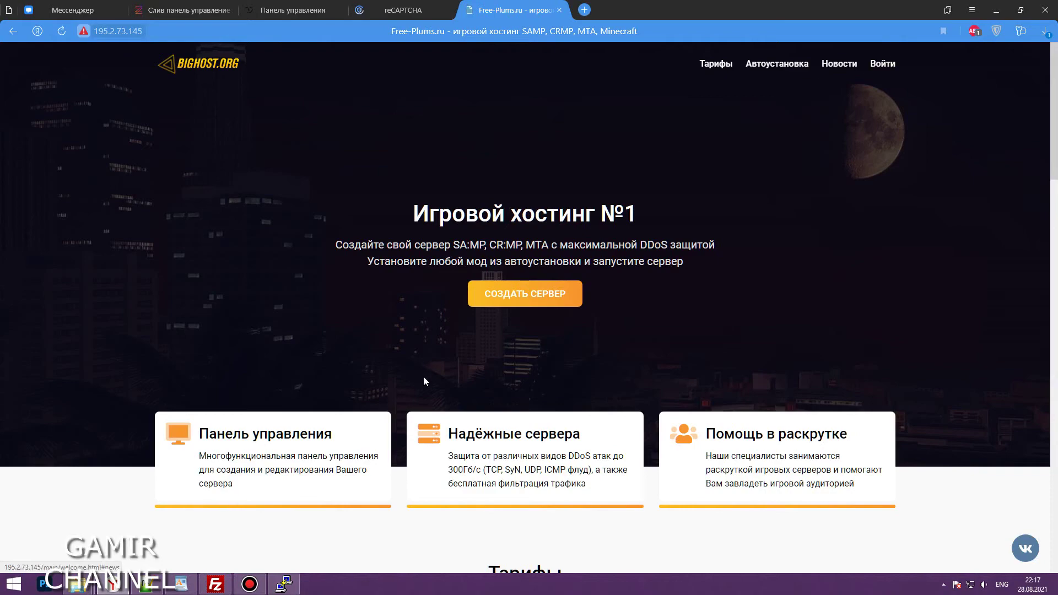
pyautogui.scroll(-5, 893, 468)
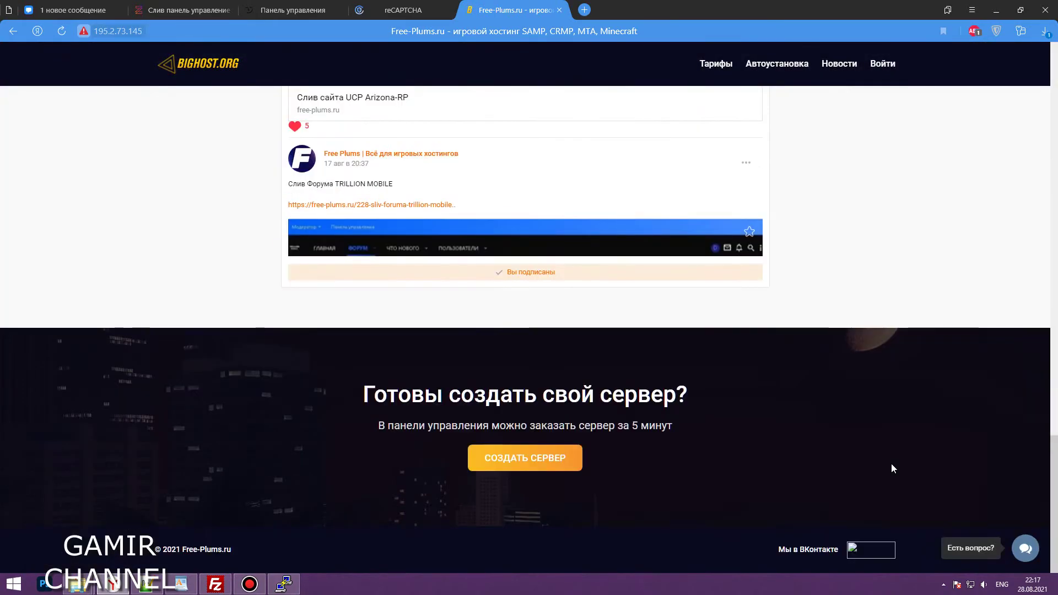
# Scroll the BigHost landing page, then follow Войти to the HOSTINPL control panel home page
pyautogui.scroll(20, 893, 468)
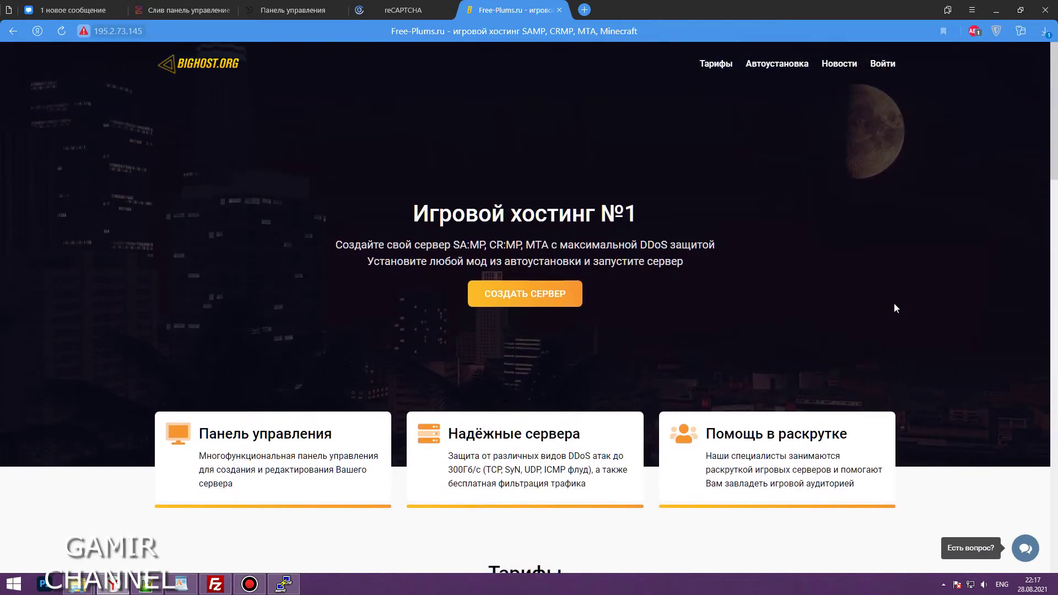
pyautogui.click(880, 66)
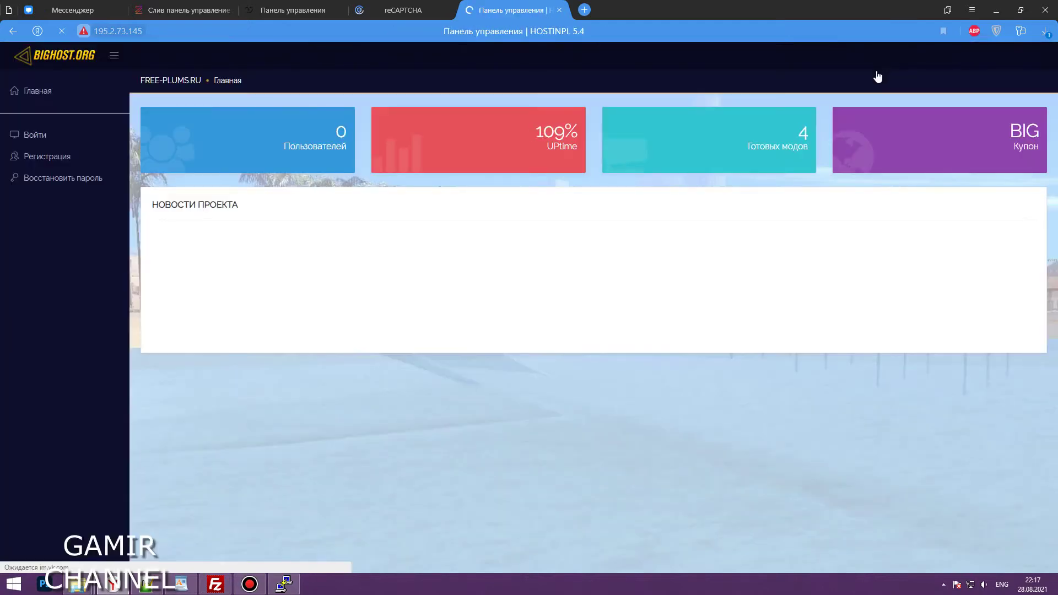
pyautogui.rightClick(317, 455)
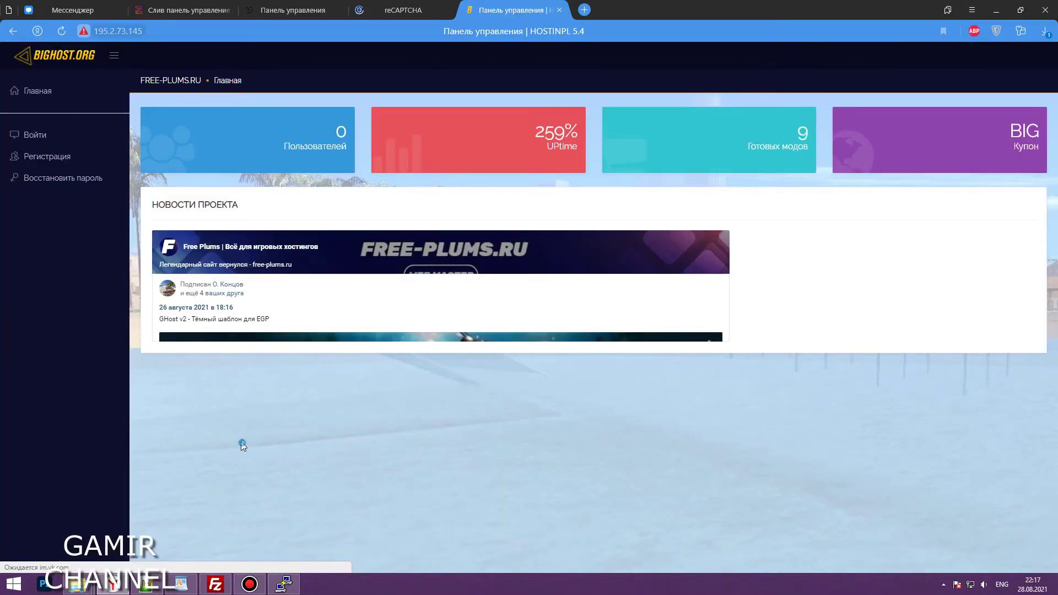
pyautogui.click(243, 442)
# Register a new account with autofilled name and e-mail, a password, and the reCAPTCHA check
pyautogui.click(65, 155)
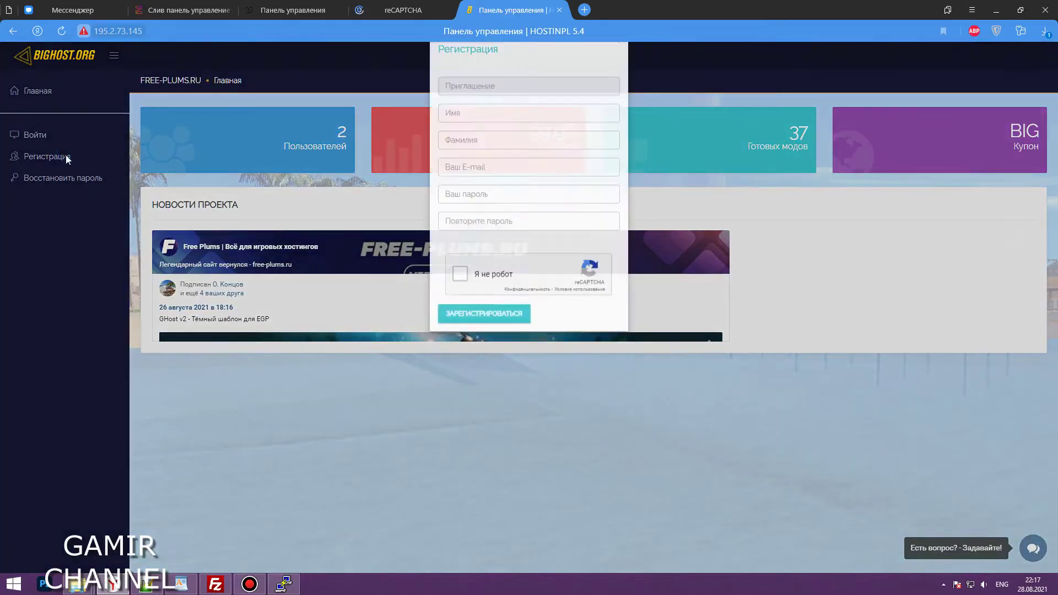
pyautogui.click(440, 141)
pyautogui.click(487, 158)
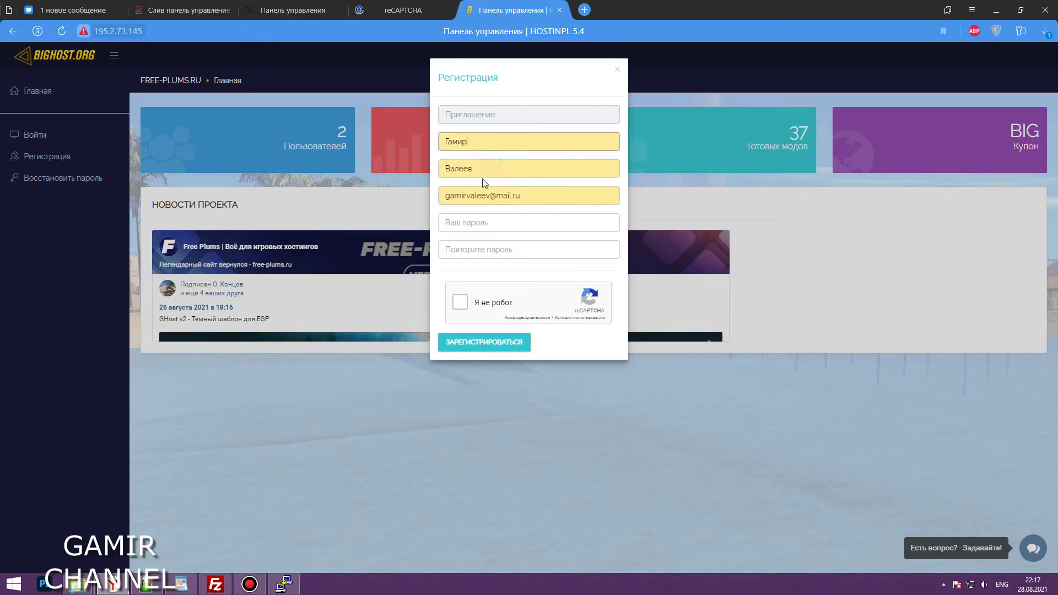
pyautogui.click(489, 223)
pyautogui.write('12')
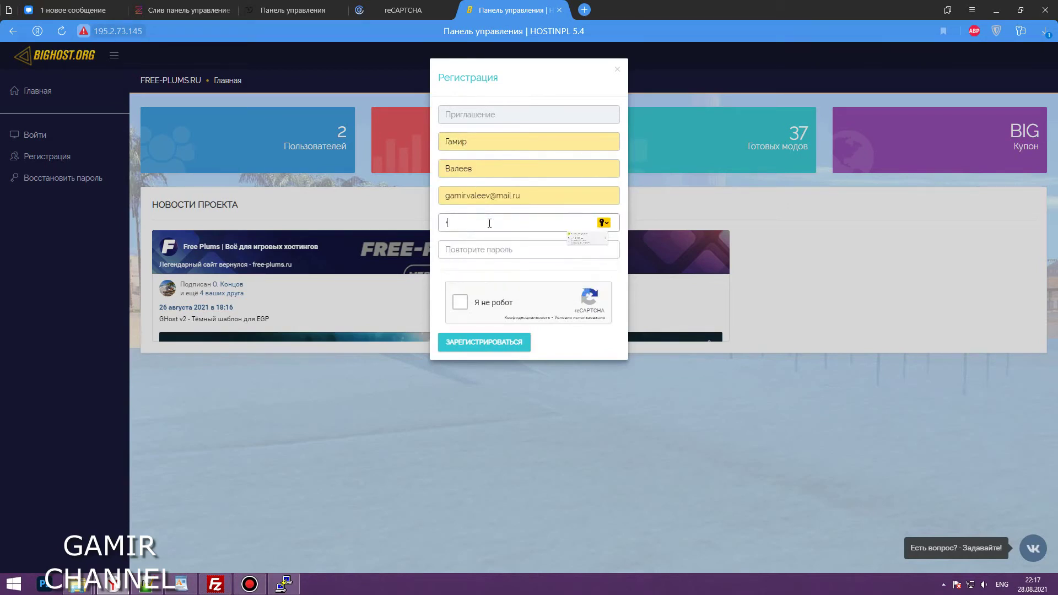
pyautogui.write('3456')
pyautogui.click(498, 248)
pyautogui.write('1')
pyautogui.click(464, 305)
pyautogui.click(479, 342)
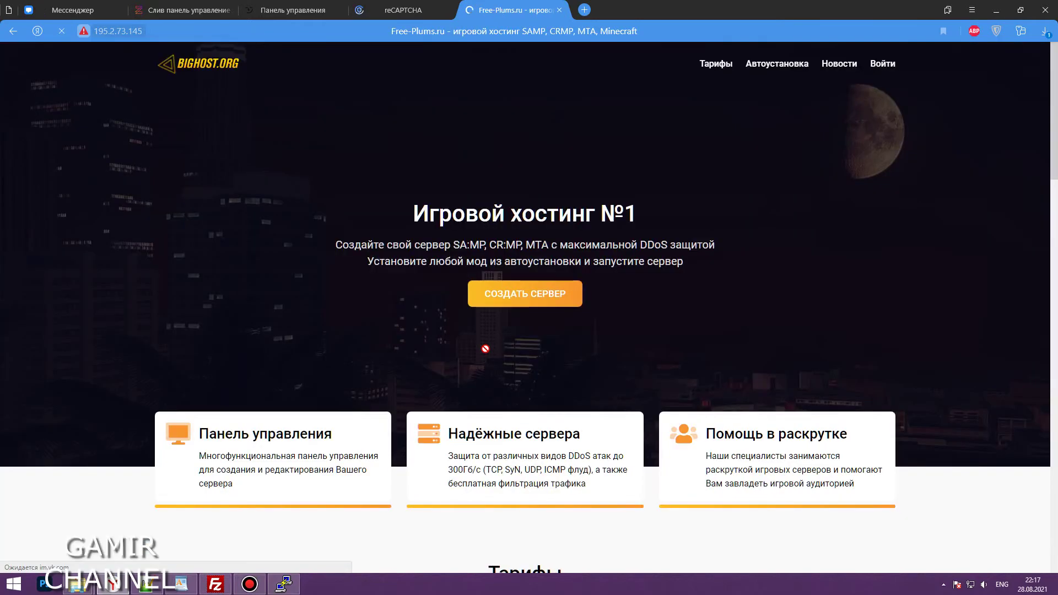
# Return to the control panel and fill the sign-in form with the saved login and reCAPTCHA
pyautogui.click(882, 64)
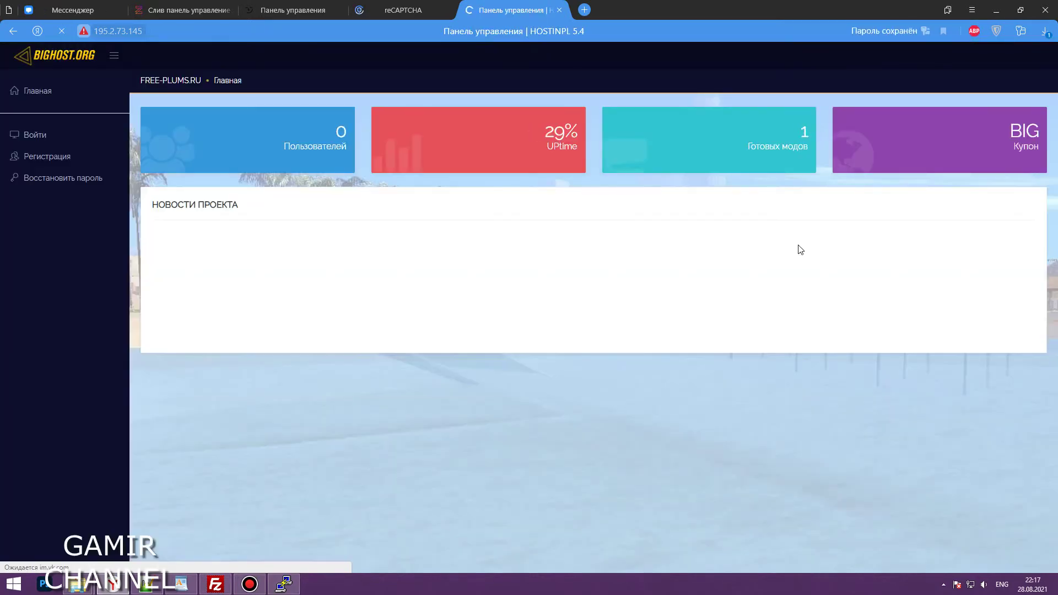
pyautogui.click(44, 135)
pyautogui.click(481, 117)
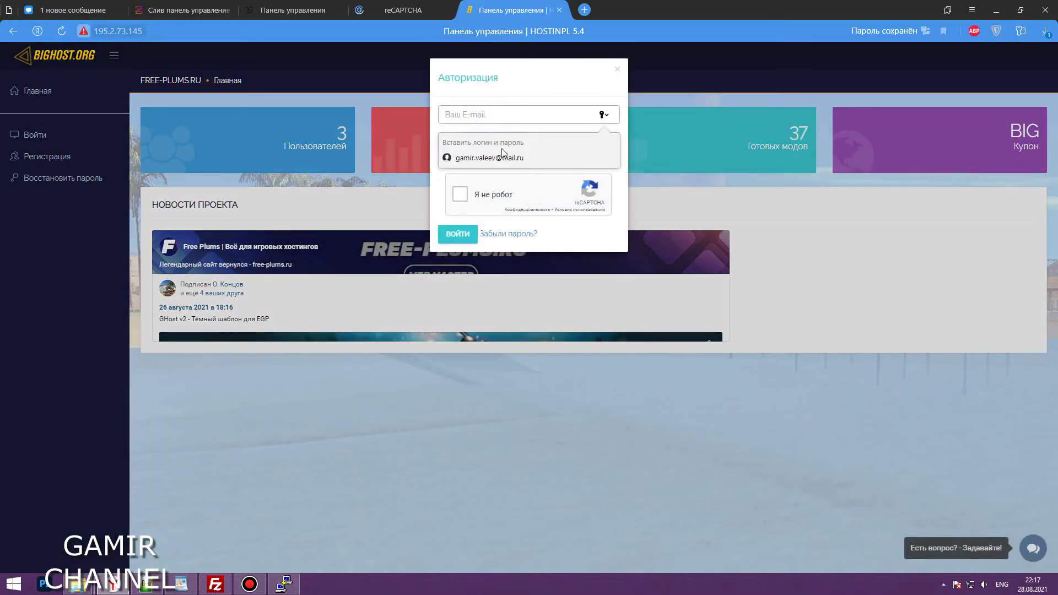
pyautogui.click(531, 156)
pyautogui.click(460, 196)
# Sign in with ВОЙТИ, then try the Админ-Панель link, which reports no access
pyautogui.click(470, 236)
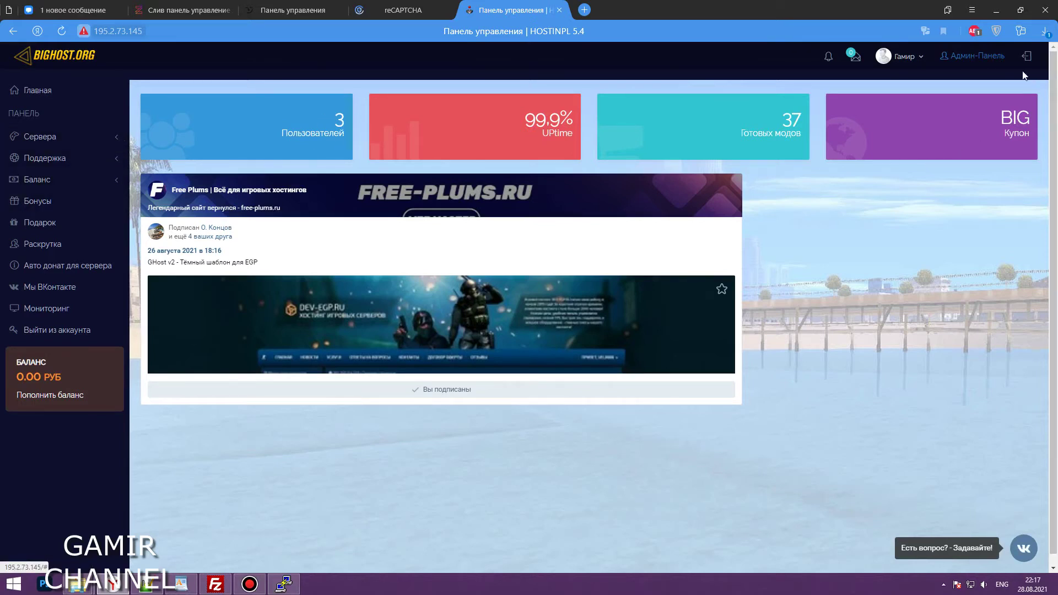
pyautogui.click(970, 60)
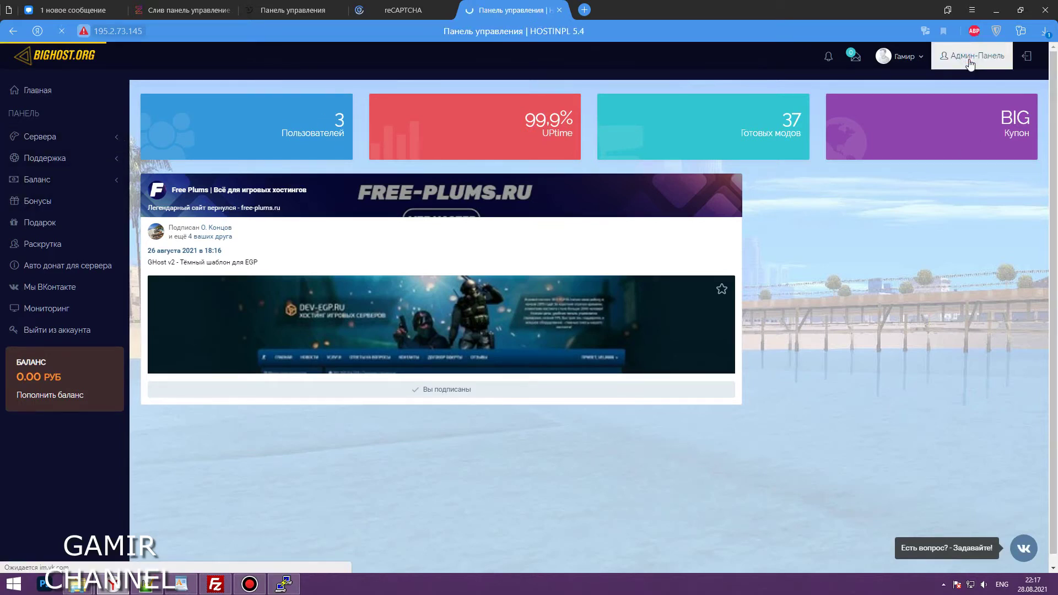
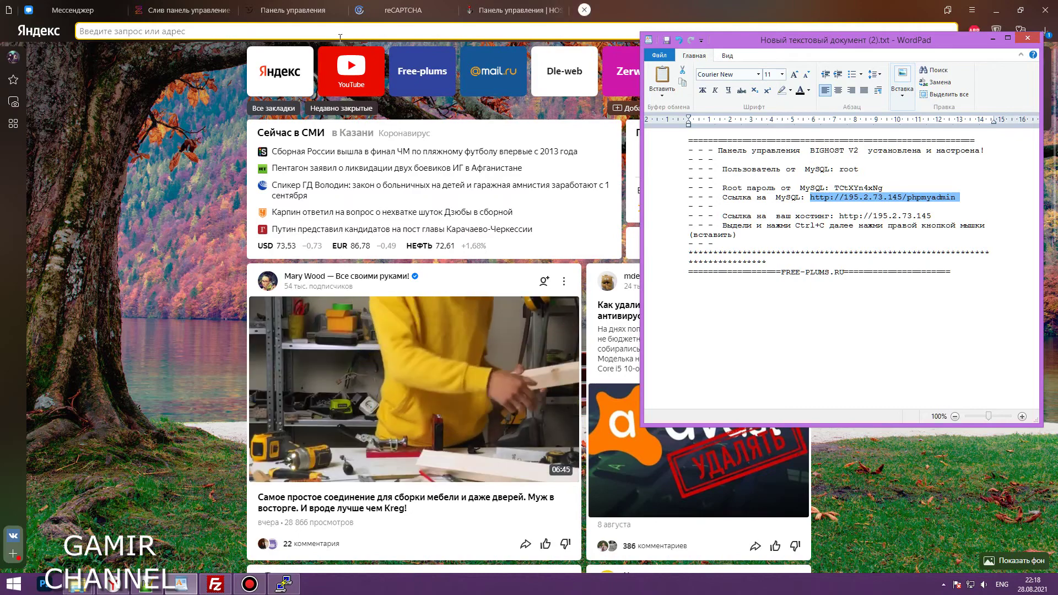
# Paste the copied phpMyAdmin link for 195.2.73.145 into the address bar and load it
pyautogui.click(340, 35)
pyautogui.write('http://195.2.73.145/phpmyadmin')
pyautogui.press('Return')
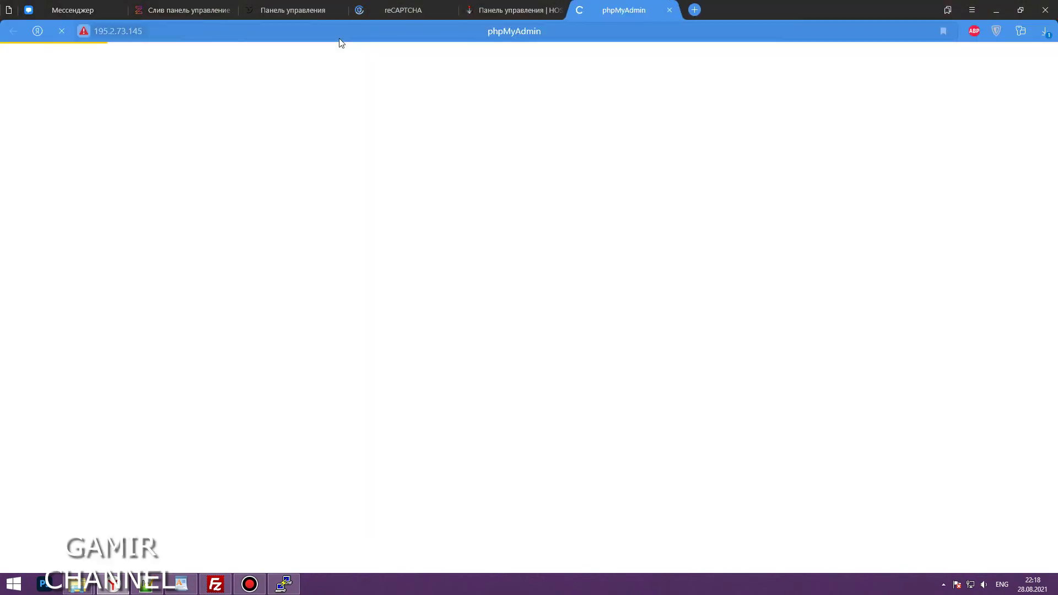
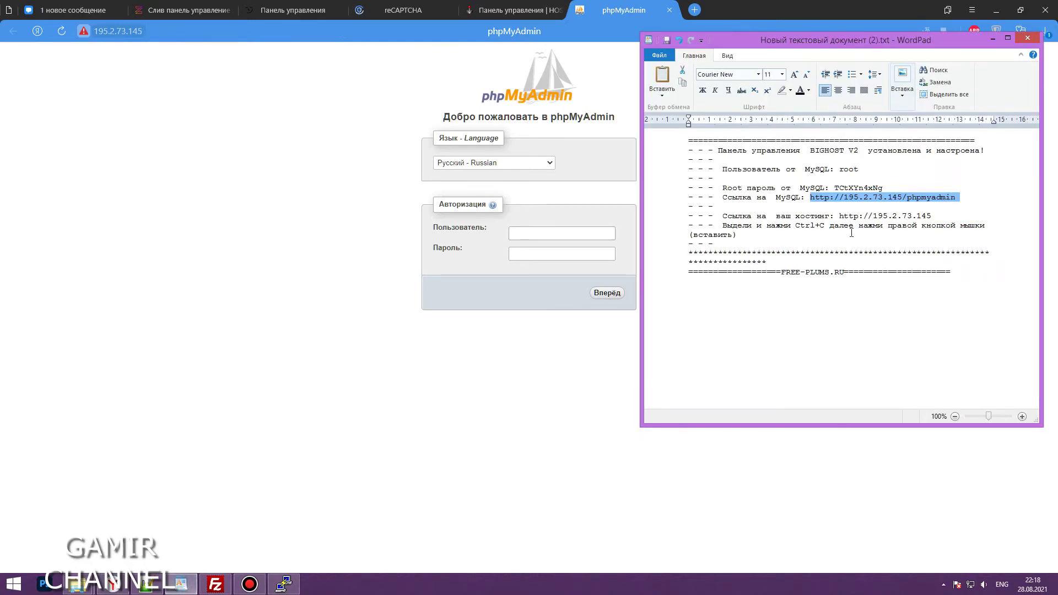
# Copy the root MySQL password from the WordPad credentials note to the clipboard
pyautogui.doubleClick(850, 187)
pyautogui.rightClick(852, 188)
pyautogui.click(873, 207)
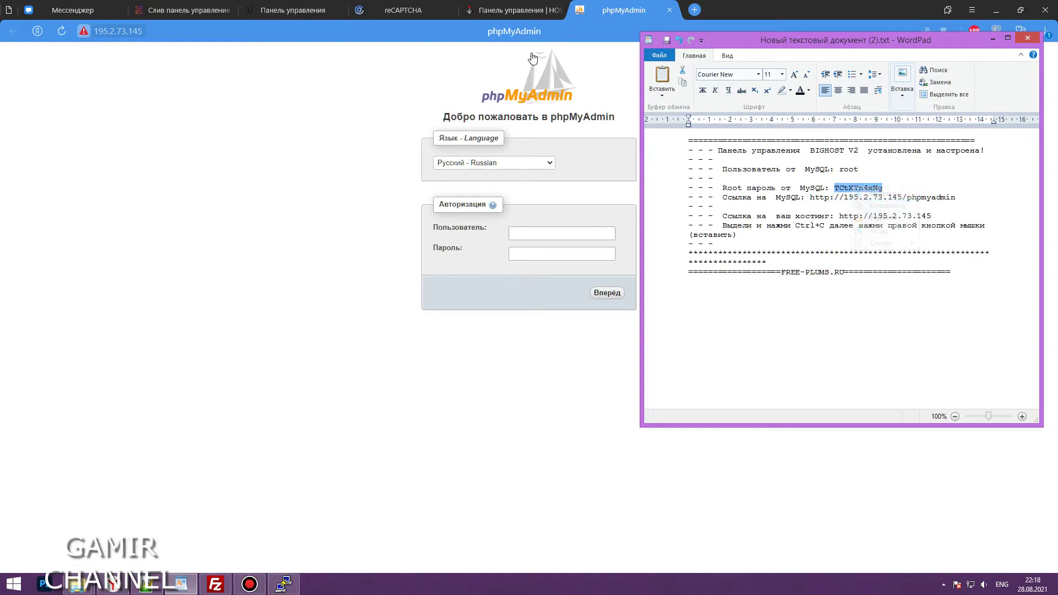
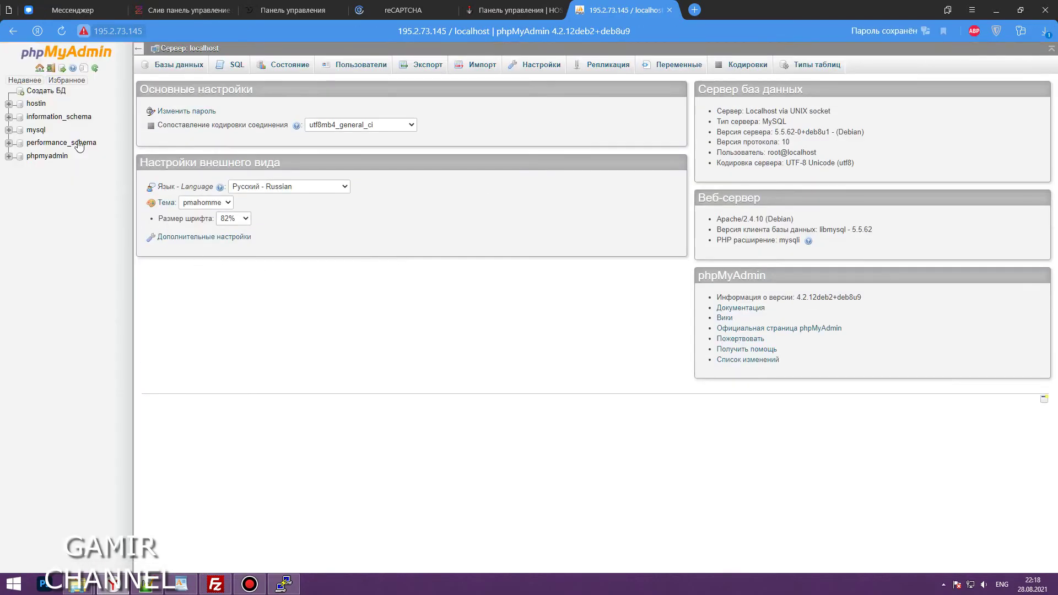
# Open the hostin database and browse the three rows of its users table
pyautogui.click(36, 103)
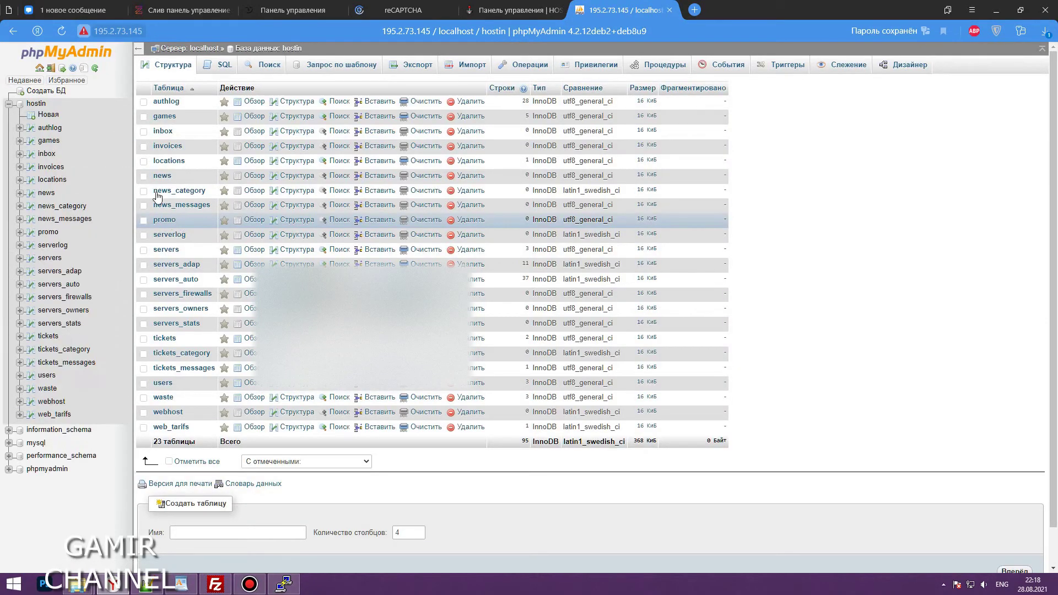
pyautogui.click(425, 402)
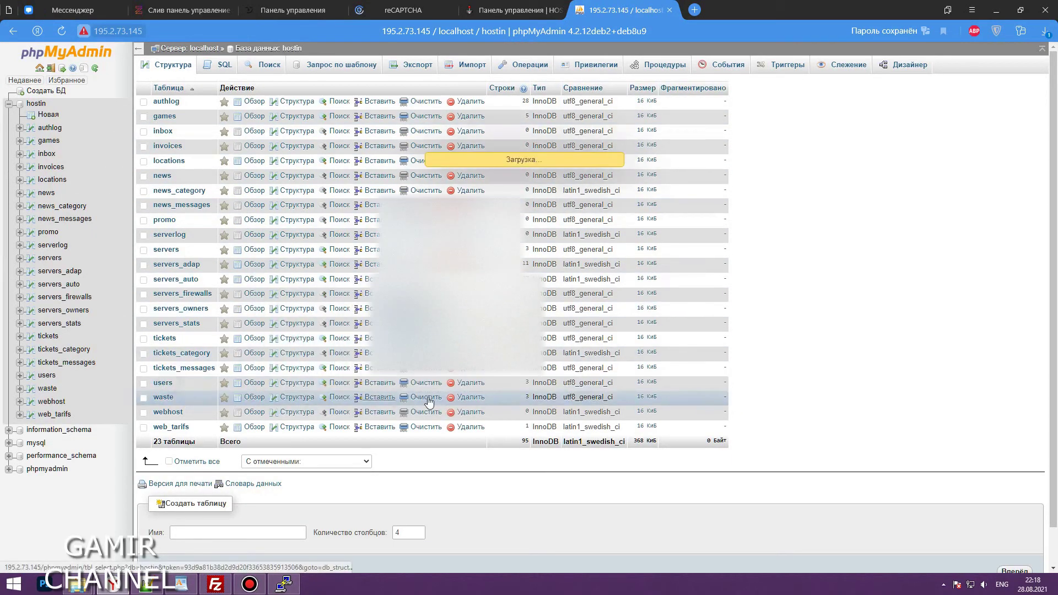
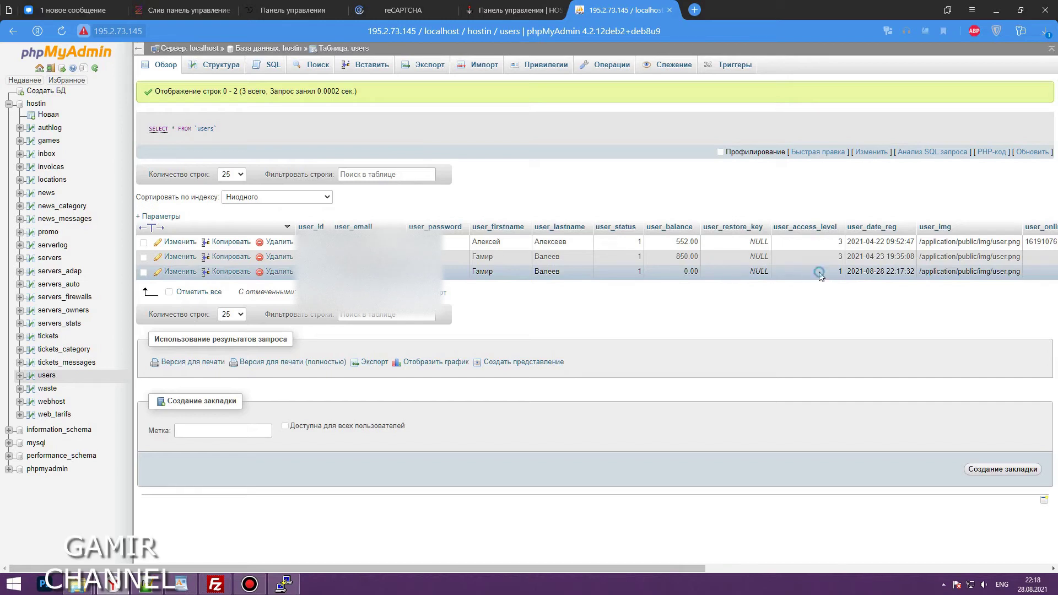
# Replace the third user's user_access_level value 1 with 3 in the users table
pyautogui.doubleClick(819, 273)
pyautogui.doubleClick(820, 272)
pyautogui.write('3')
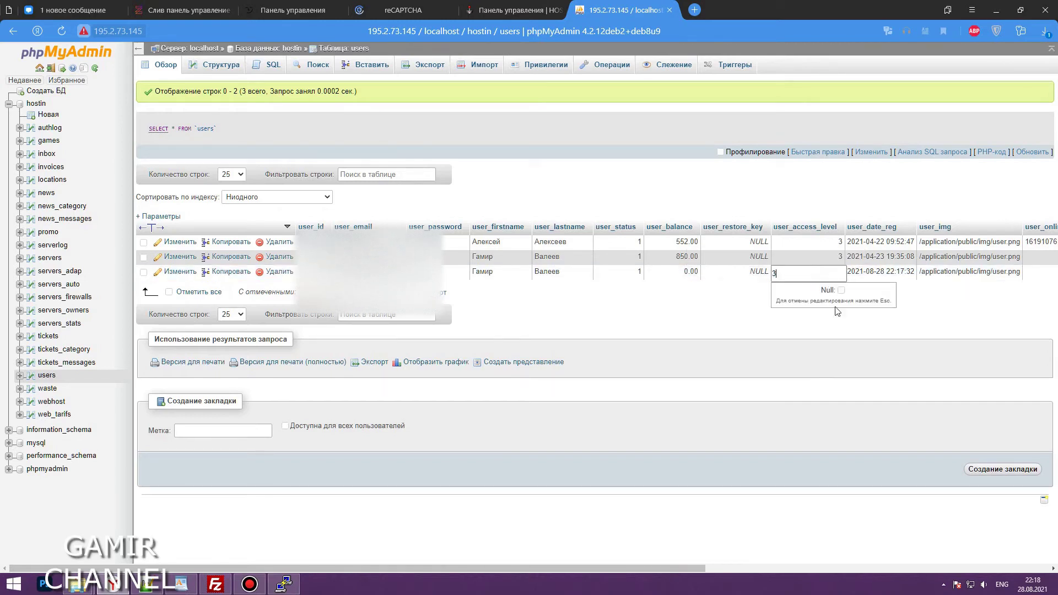
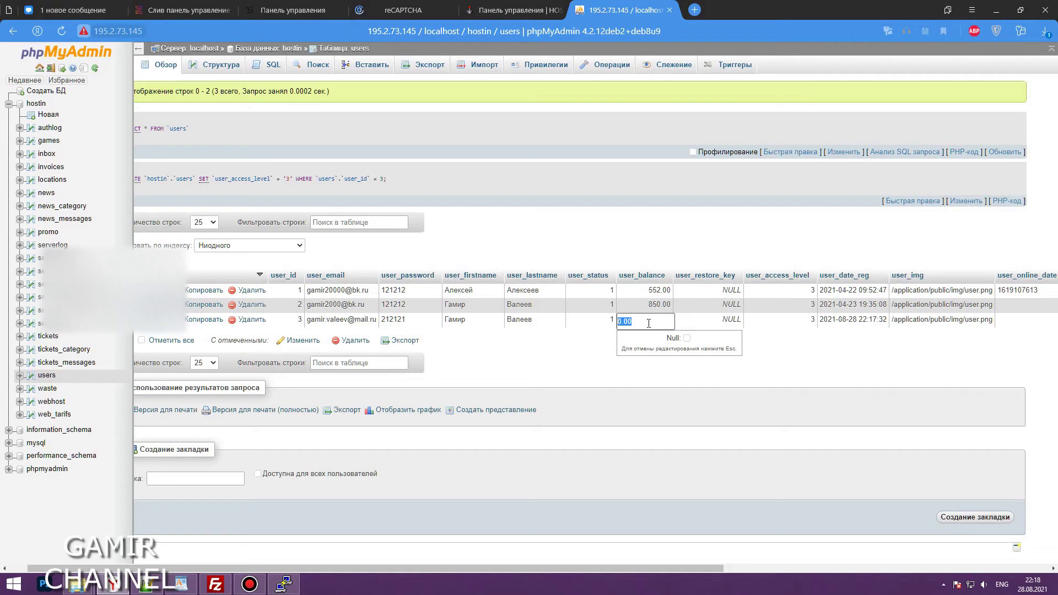
# Save 400 as user 3's user_balance in phpMyAdmin and return to the HostINPL panel
pyautogui.write('400')
pyautogui.press('Return')
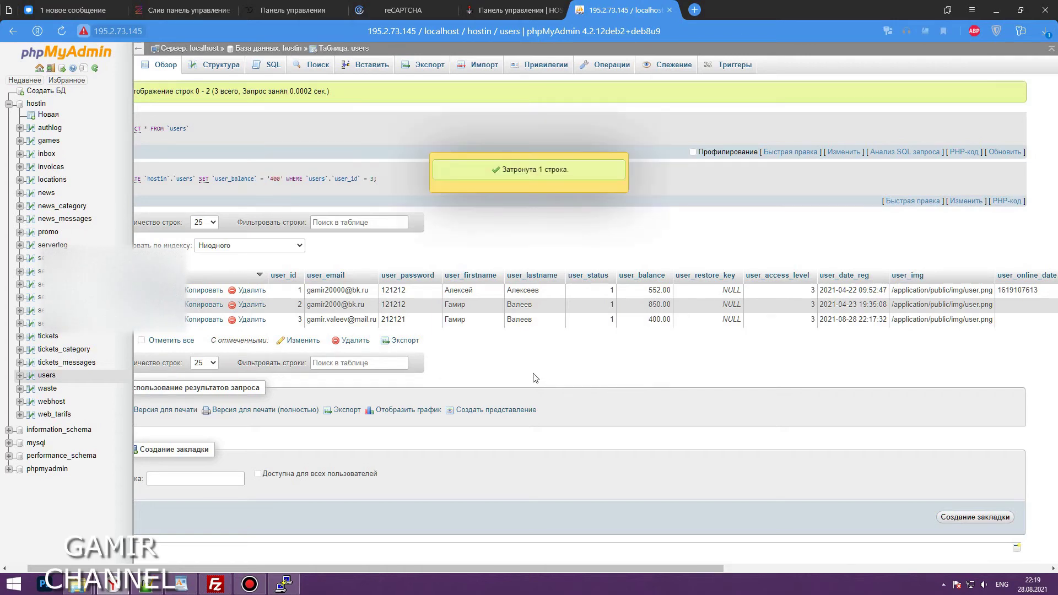
pyautogui.click(485, 11)
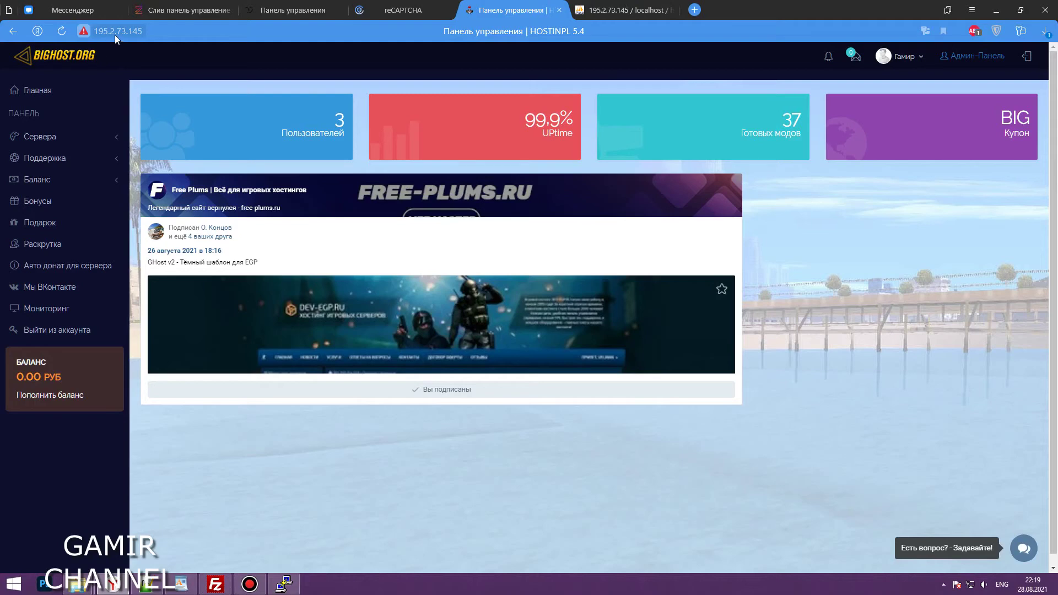
# Reload HostINPL and delete location 124214214 from the admin panel's location list
pyautogui.press('F5')
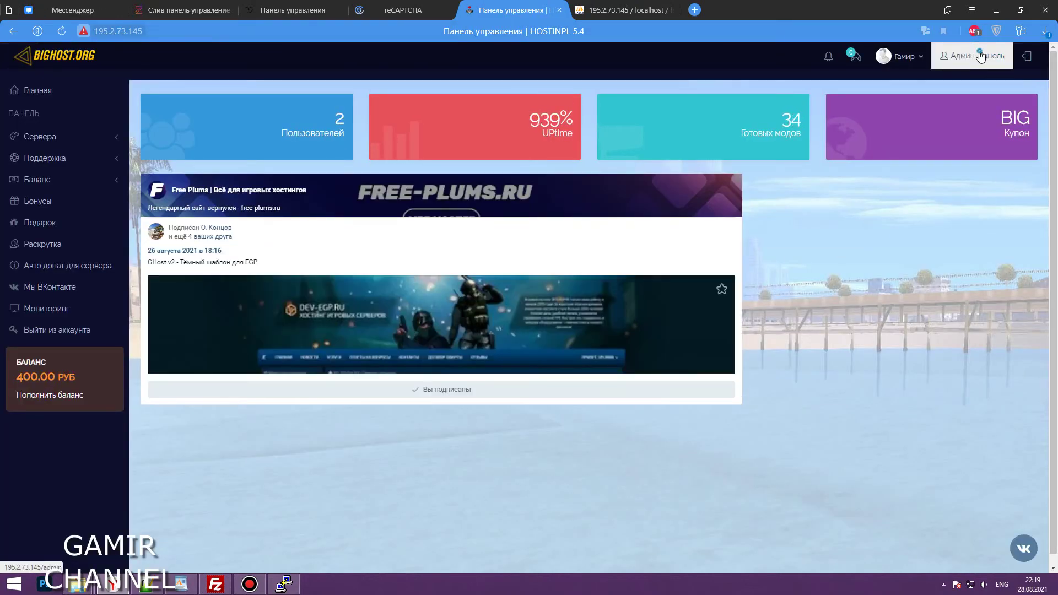
pyautogui.click(979, 55)
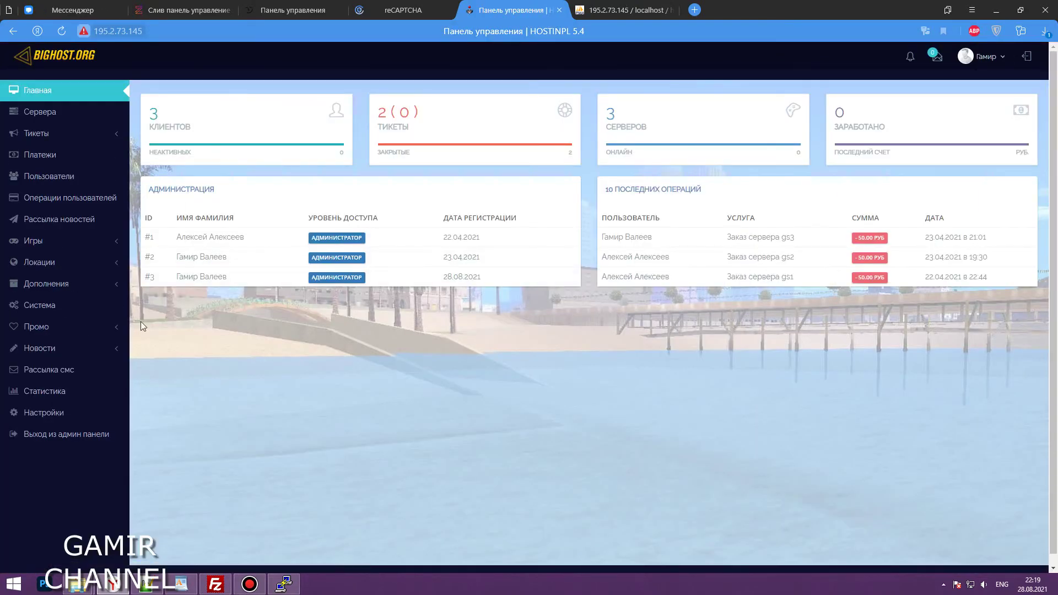
pyautogui.click(113, 263)
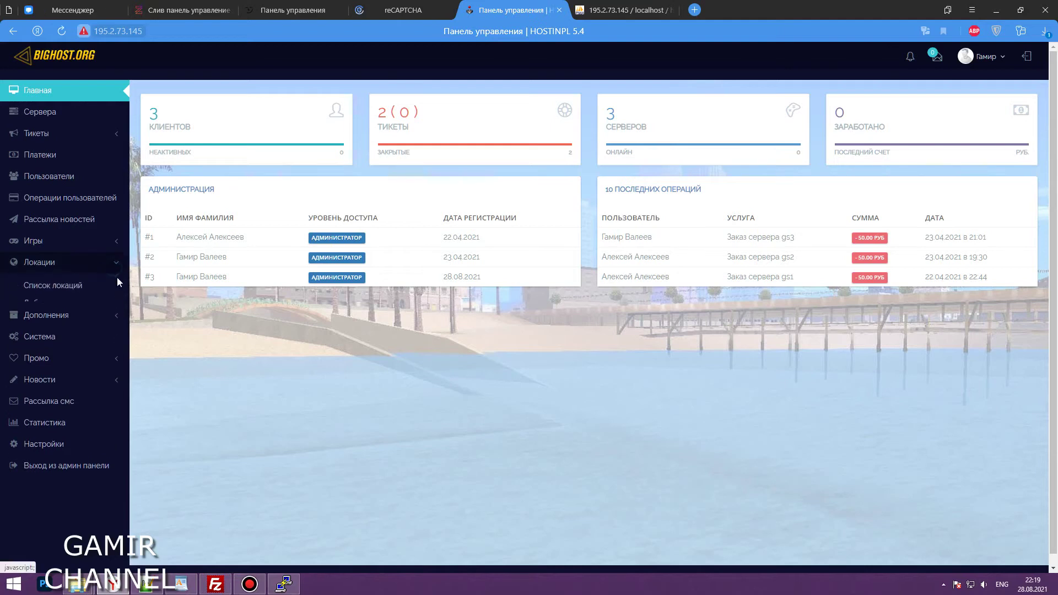
pyautogui.scroll(-1, 117, 277)
pyautogui.click(66, 275)
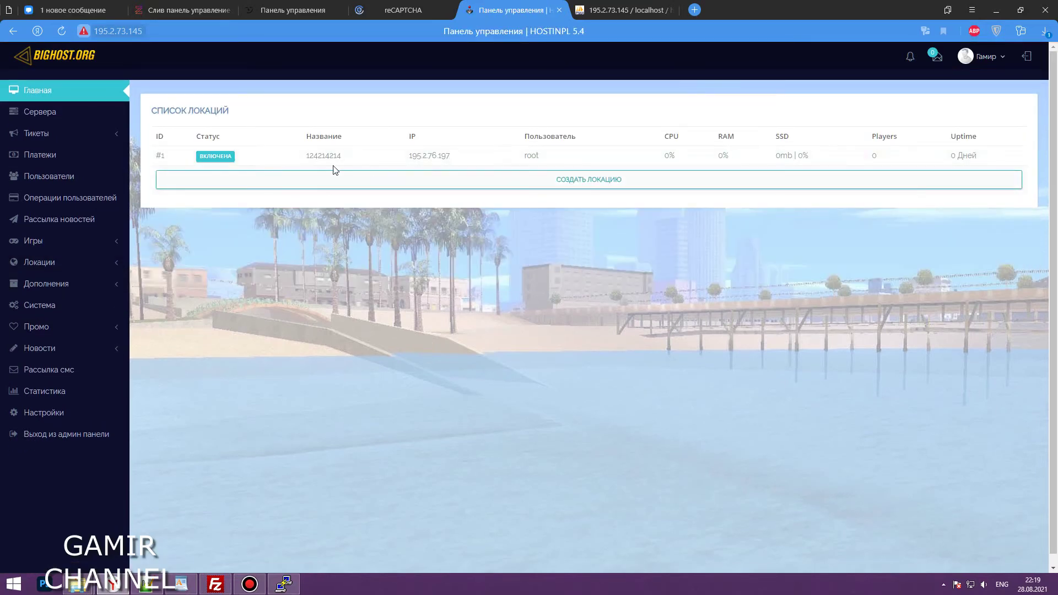
pyautogui.click(287, 161)
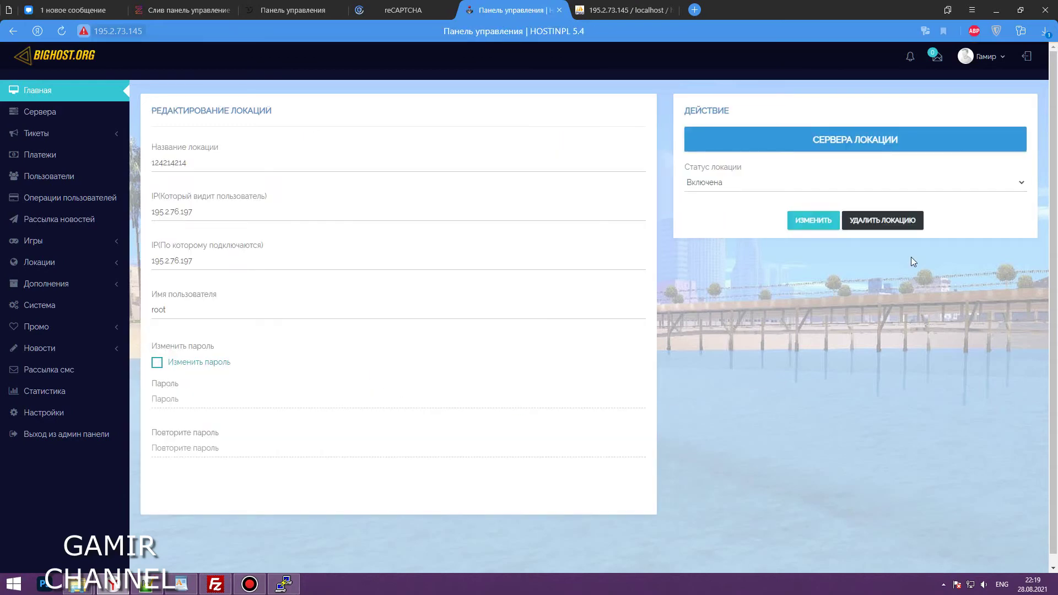
pyautogui.click(897, 227)
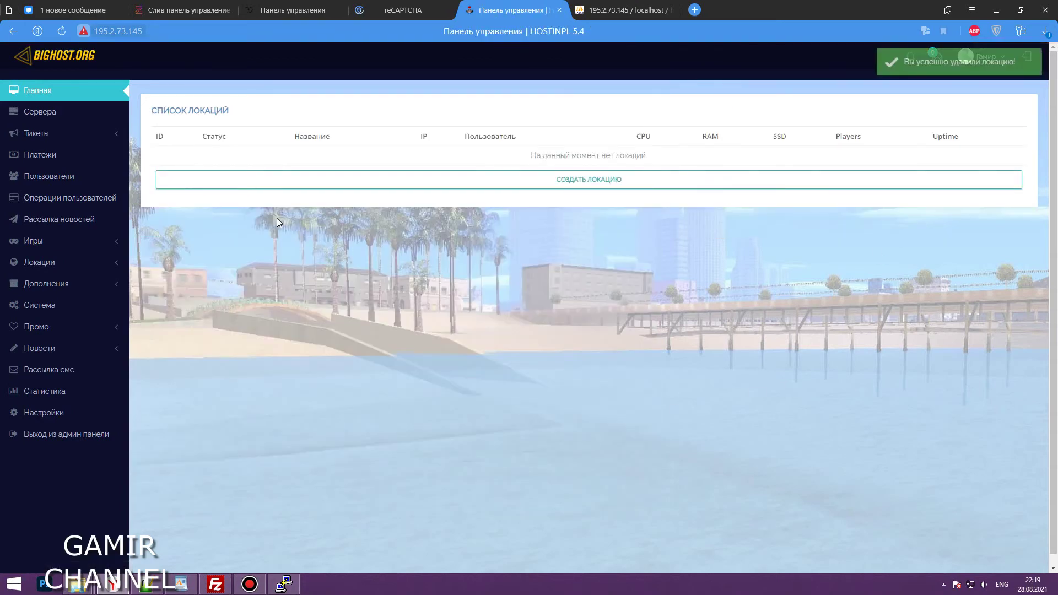
pyautogui.click(388, 190)
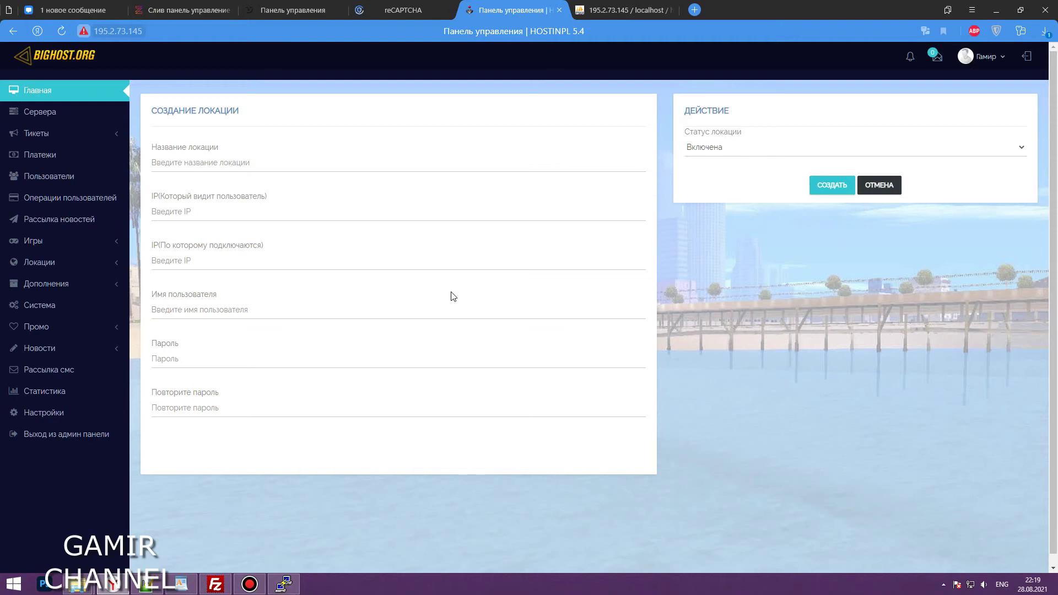
# Name the new location MSK #1, with both IPs 195.2.73.145 and user root
pyautogui.click(186, 163)
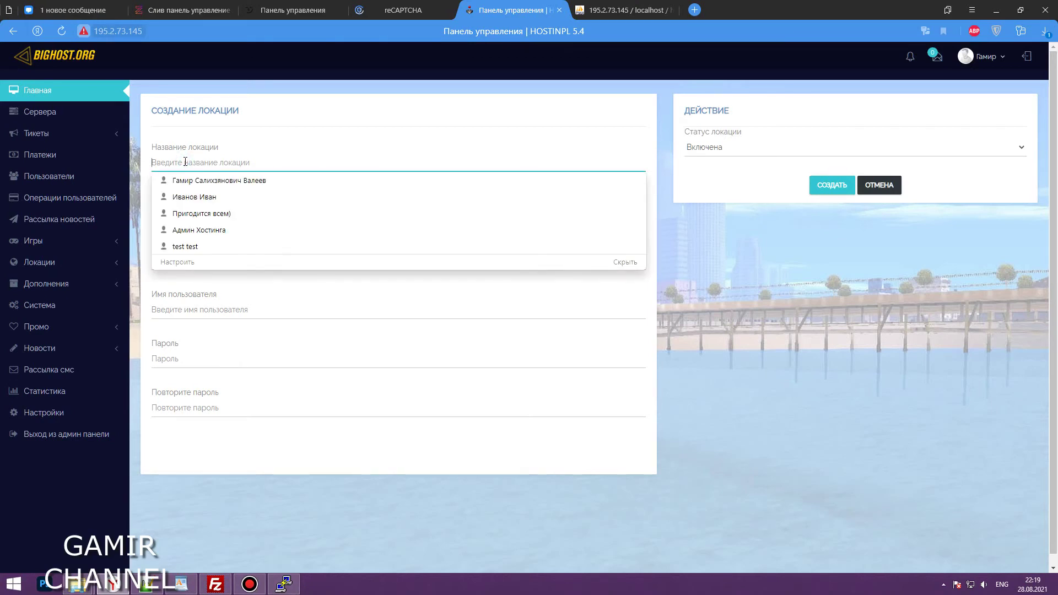
pyautogui.write('MSK #1')
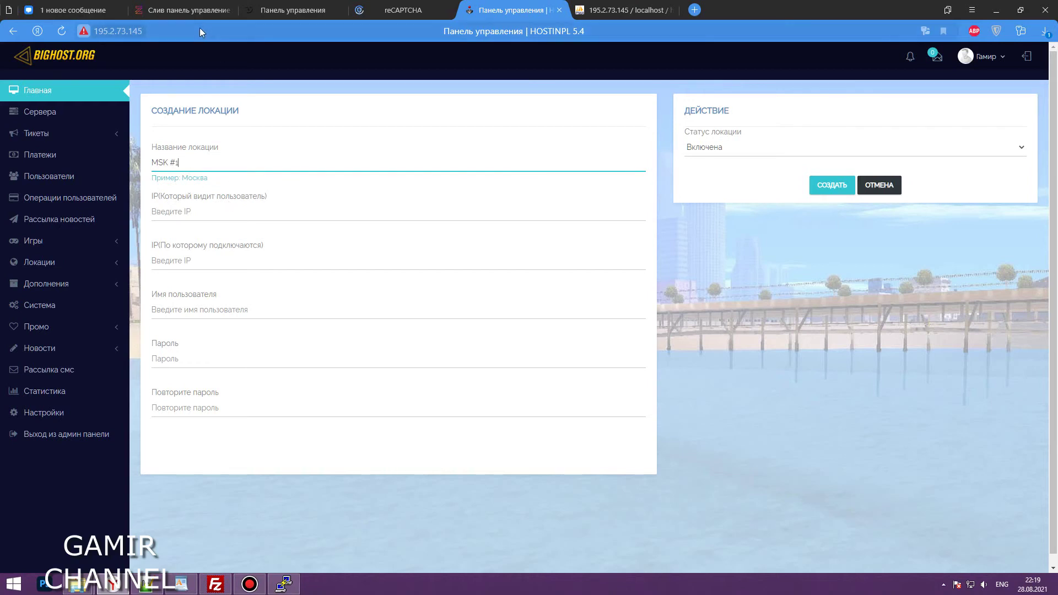
pyautogui.click(170, 31)
pyautogui.click(169, 31)
pyautogui.moveTo(168, 31); pyautogui.dragTo(125, 33)
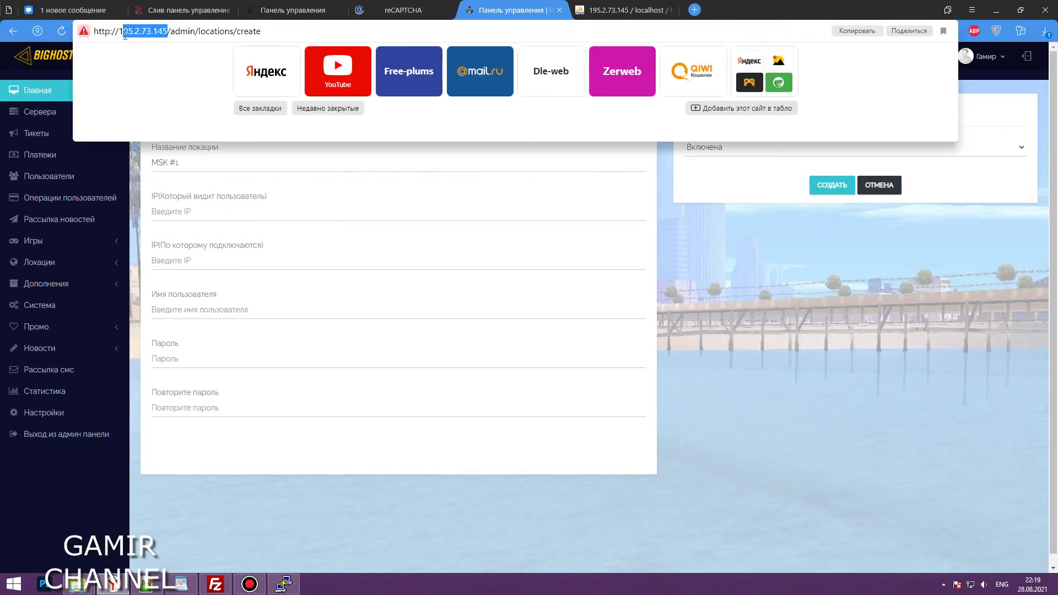
pyautogui.click(346, 203)
pyautogui.write('195.2.73.145')
pyautogui.click(209, 260)
pyautogui.write('195.2.73.145')
pyautogui.click(208, 312)
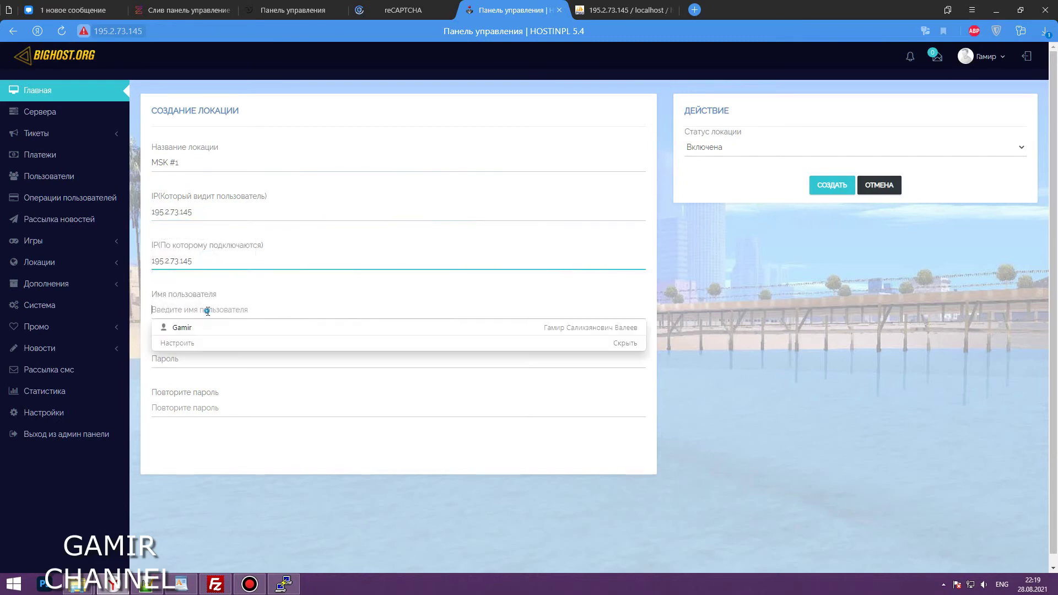
pyautogui.write('root')
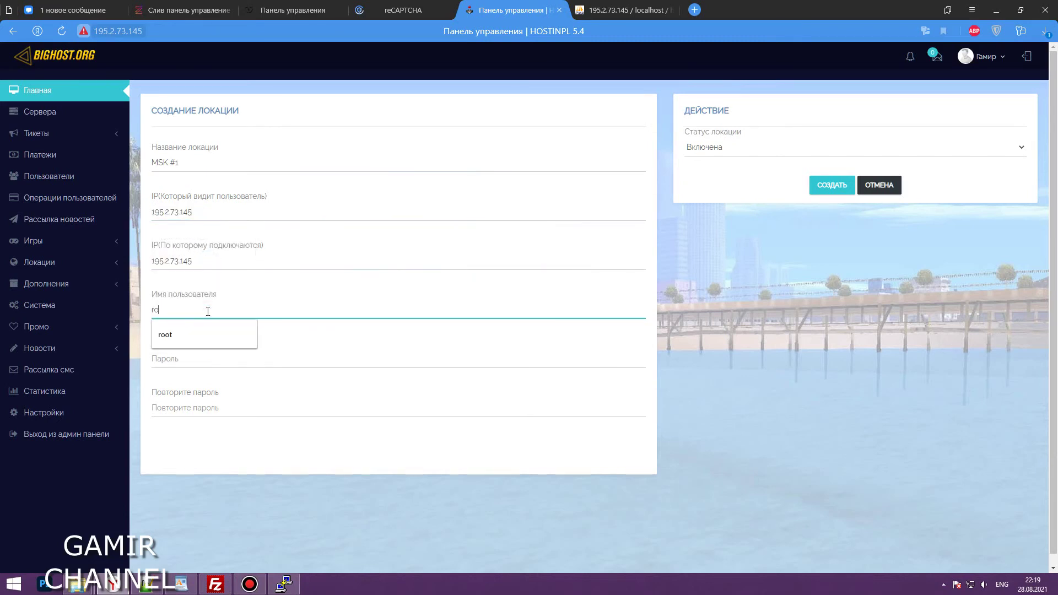
# Paste the VDS root password from the access ticket into both password fields
pyautogui.click(184, 362)
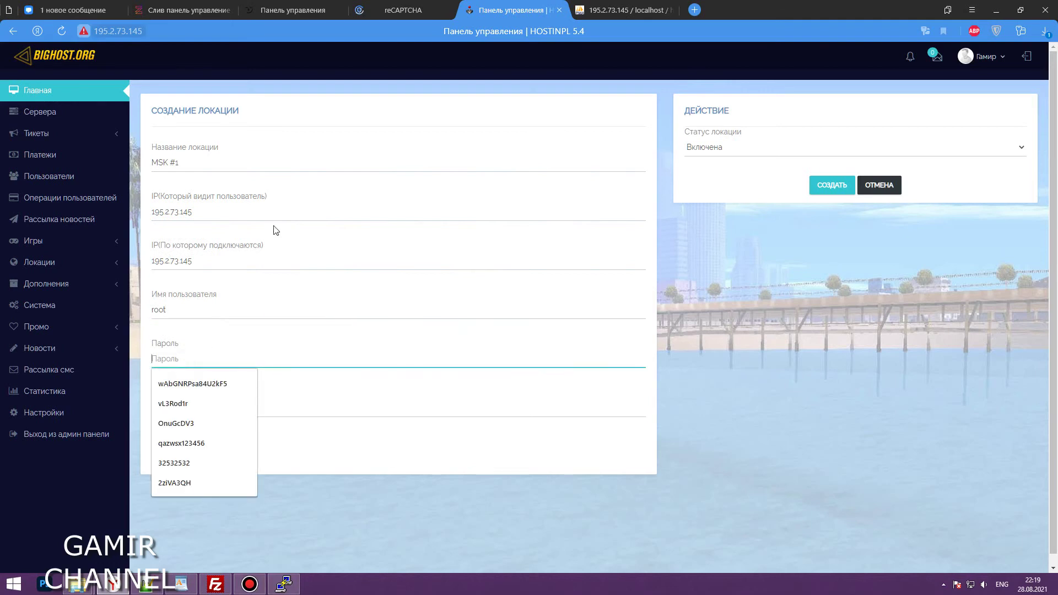
pyautogui.click(293, 10)
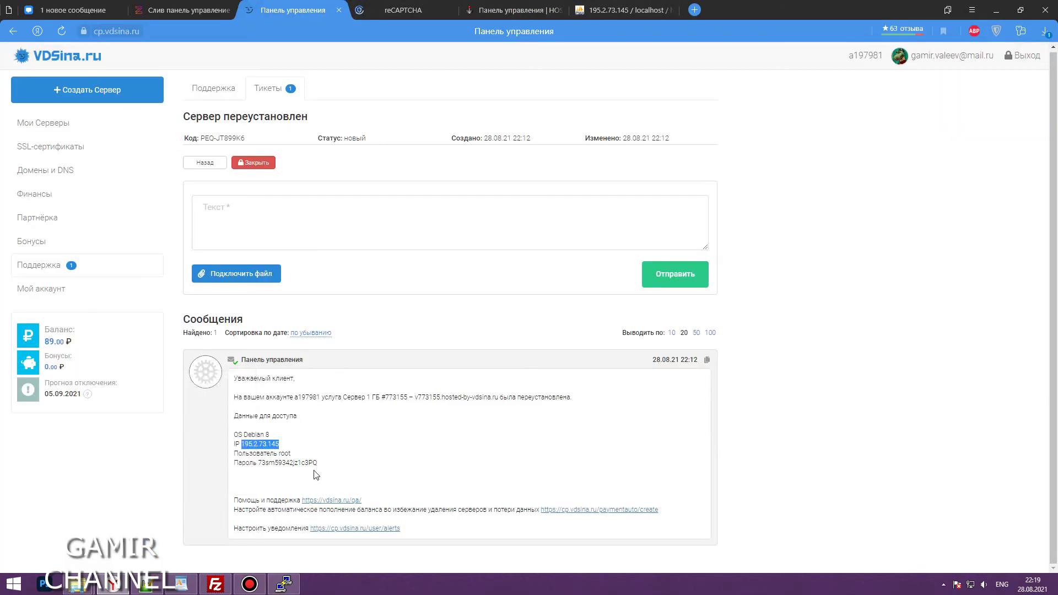
pyautogui.doubleClick(271, 462)
pyautogui.hotkey('ctrl', 'c')
pyautogui.click(303, 452)
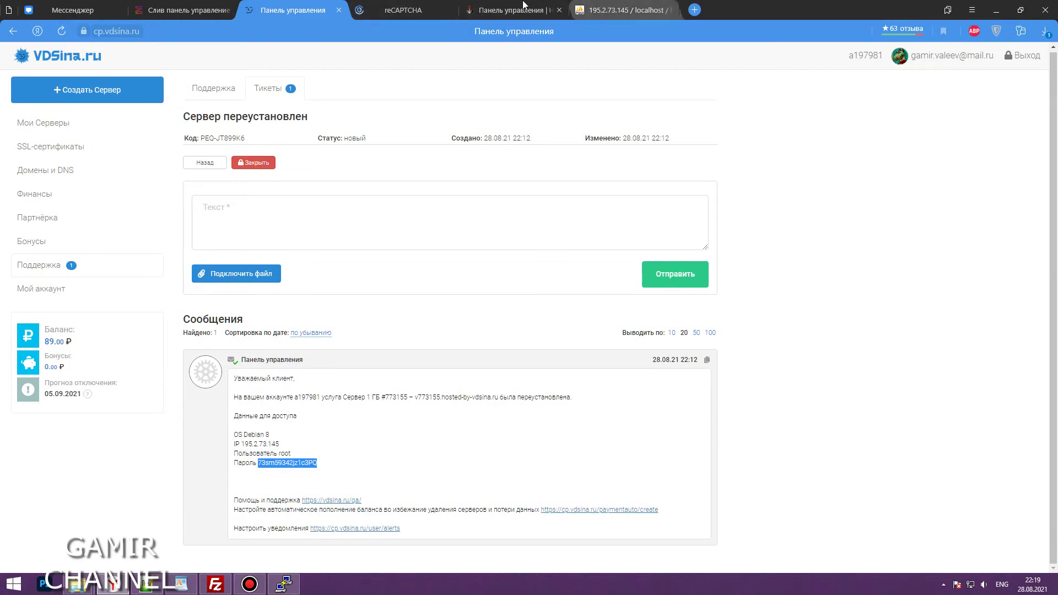
pyautogui.click(557, 10)
pyautogui.click(171, 360)
pyautogui.rightClick(168, 359)
pyautogui.click(204, 423)
pyautogui.rightClick(253, 407)
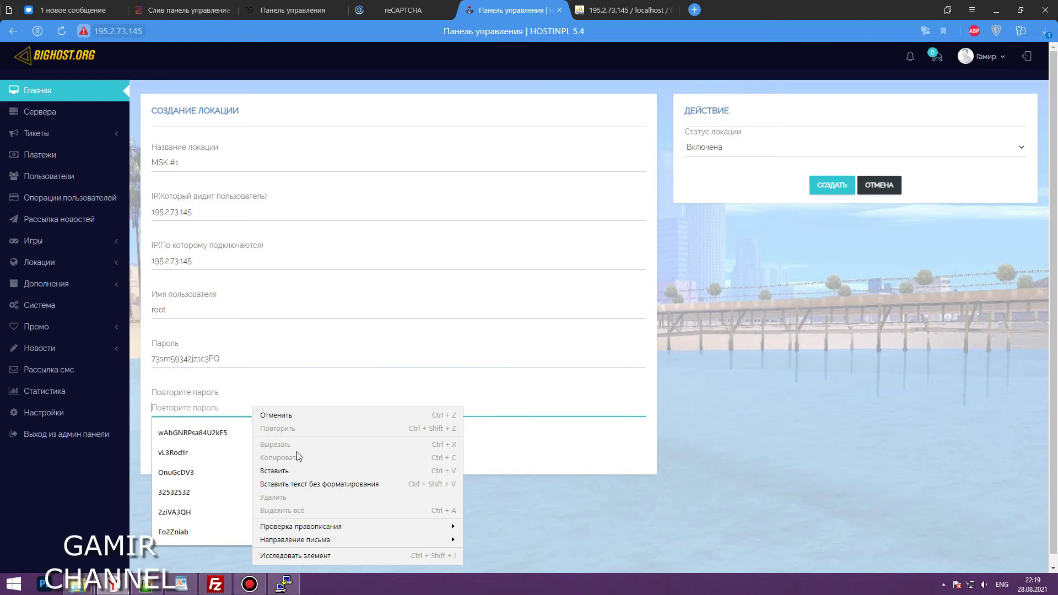
pyautogui.click(299, 468)
pyautogui.click(489, 462)
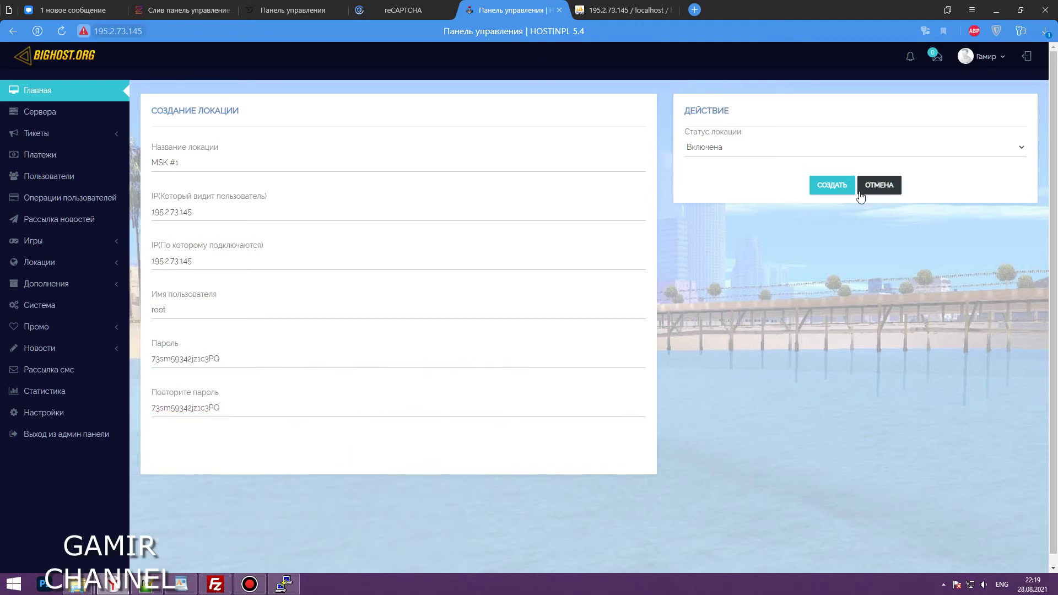
# Create the MSK #1 location, check the games list, and return to the user dashboard
pyautogui.click(829, 184)
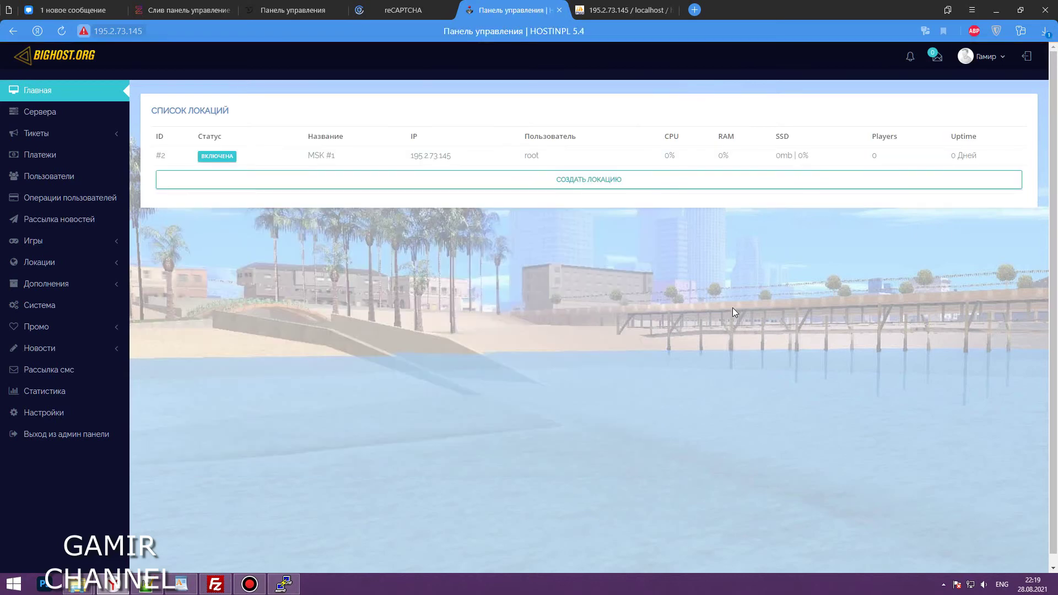
pyautogui.click(114, 239)
pyautogui.click(61, 262)
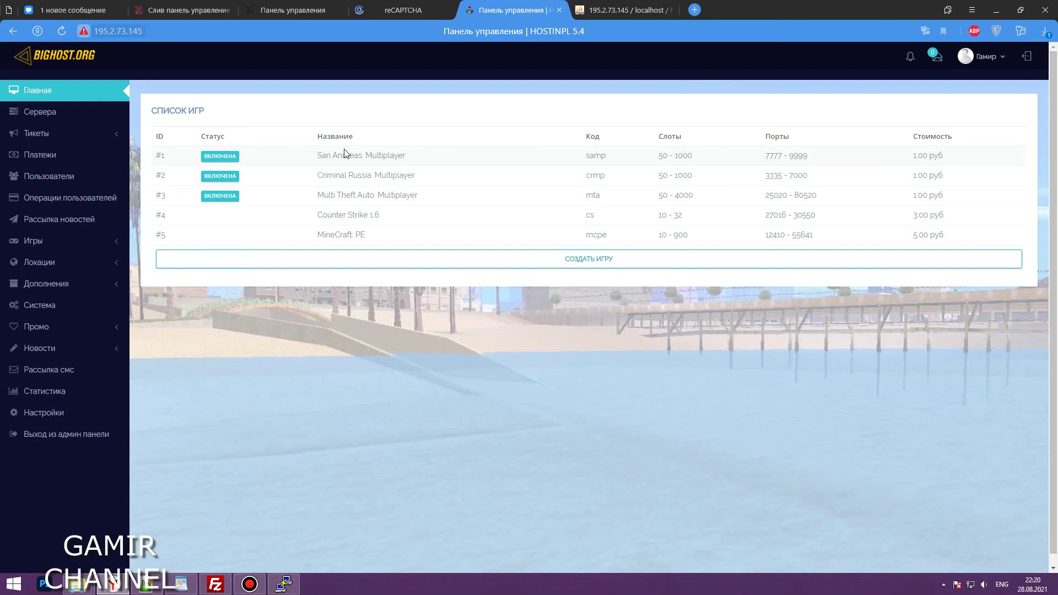
pyautogui.click(103, 31)
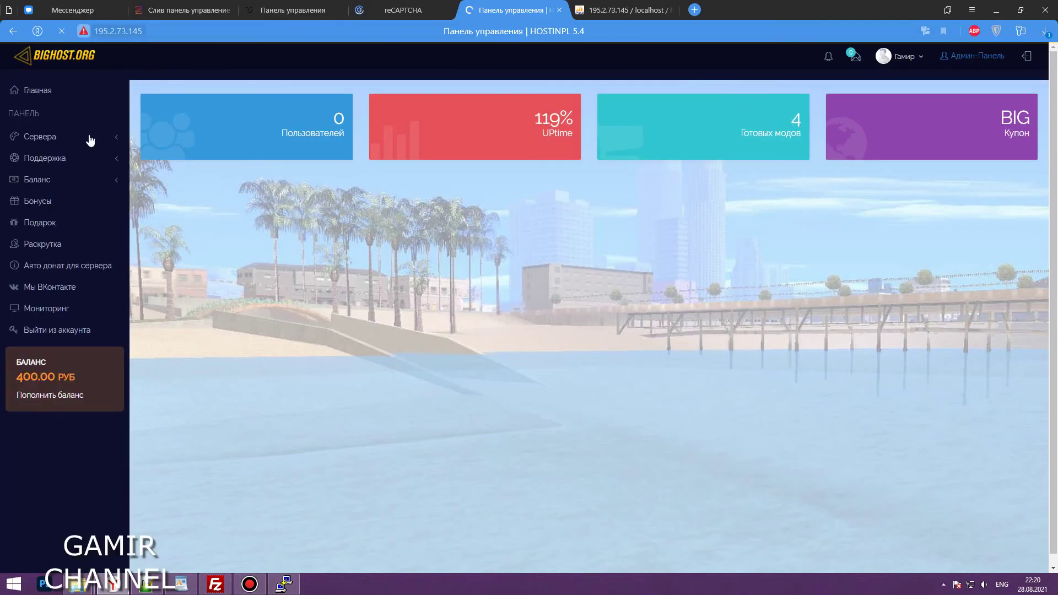
# On the server order form choose MSK #1, San Andreas: Multiplayer and 30 days
pyautogui.click(110, 137)
pyautogui.click(63, 159)
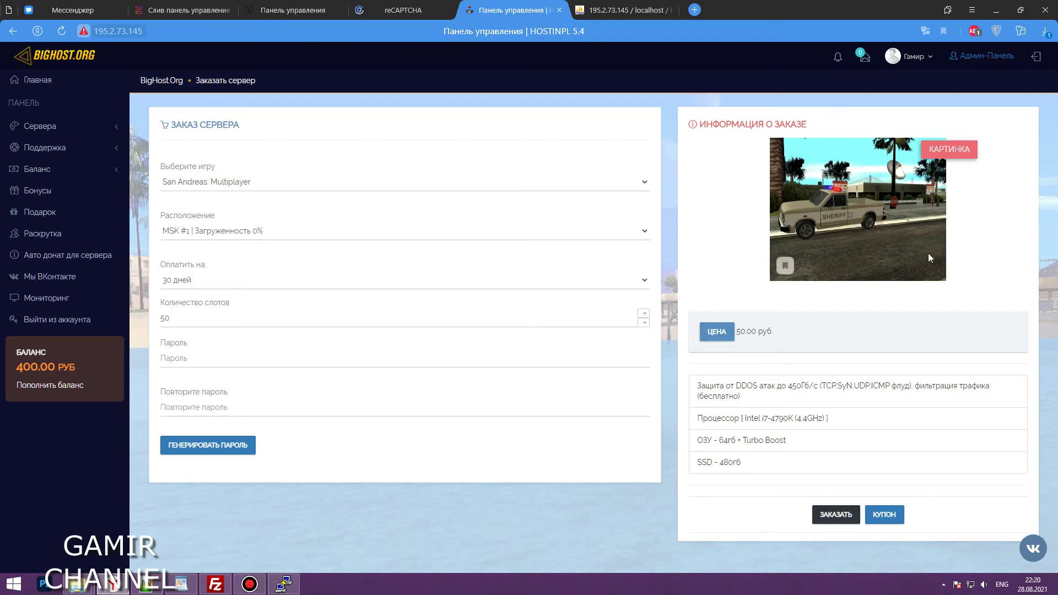
pyautogui.click(263, 230)
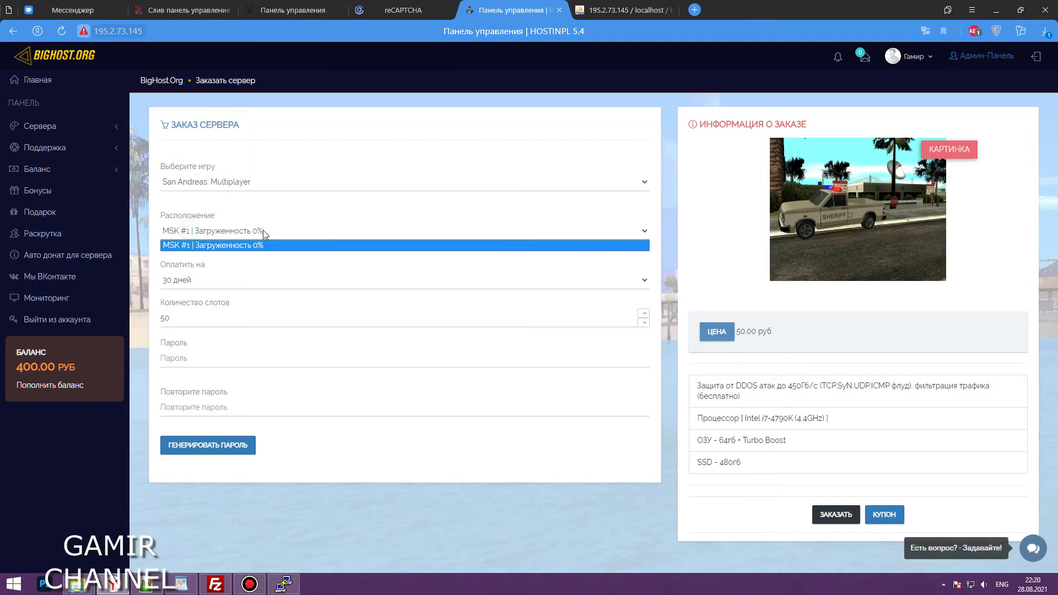
pyautogui.click(204, 232)
pyautogui.click(204, 182)
pyautogui.click(204, 187)
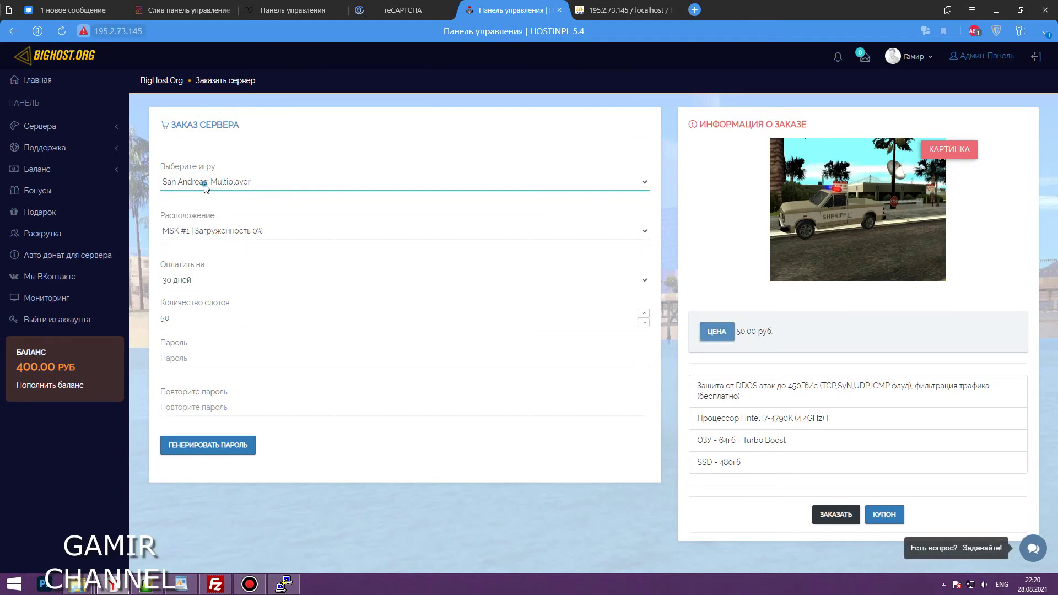
pyautogui.click(197, 285)
pyautogui.click(218, 282)
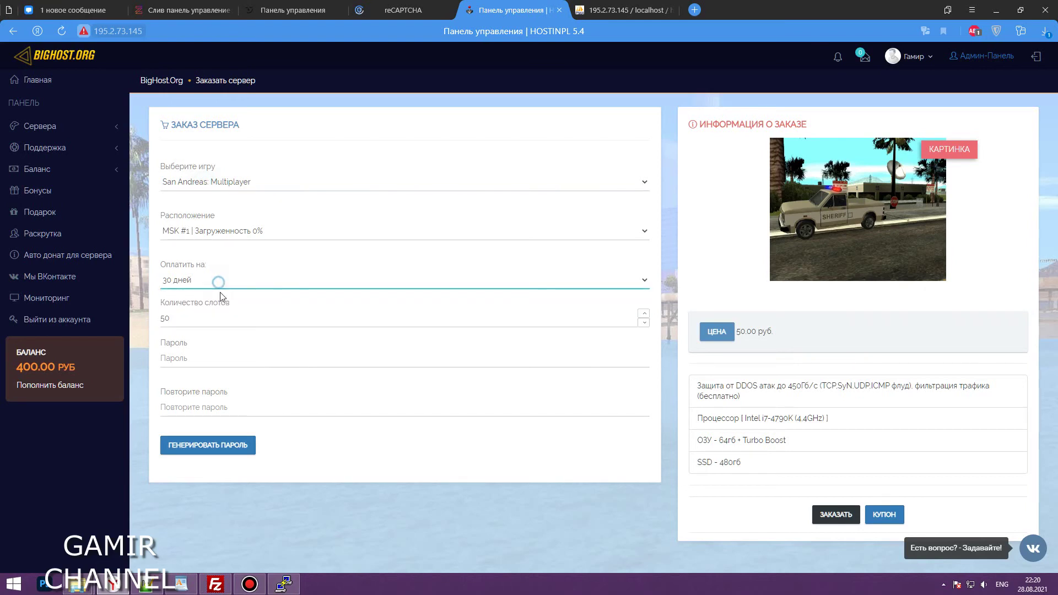
# Set the slot count to 100 and generate a random server password
pyautogui.write('1000')
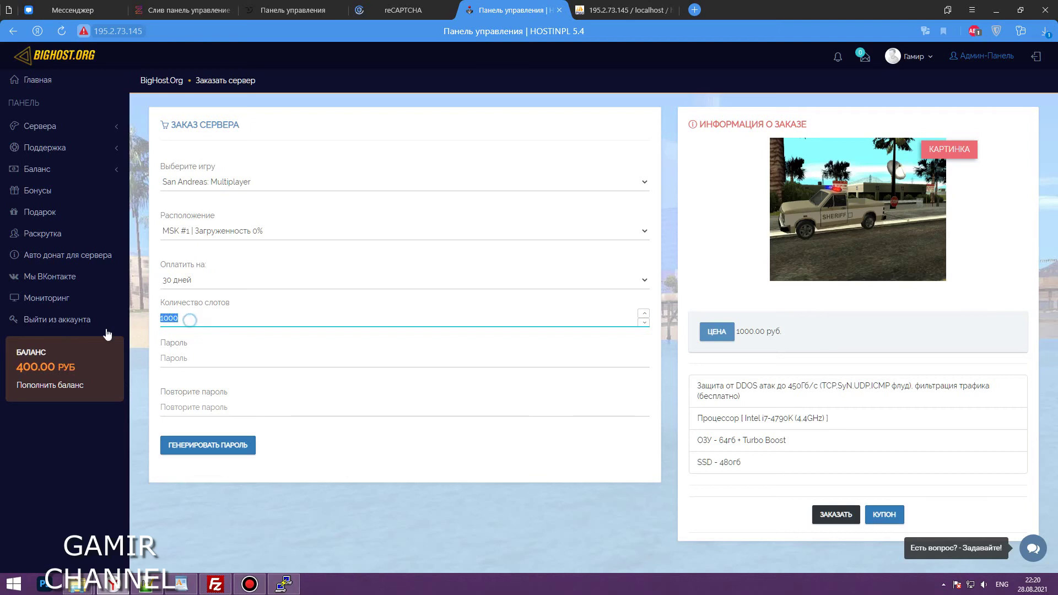
pyautogui.write('50')
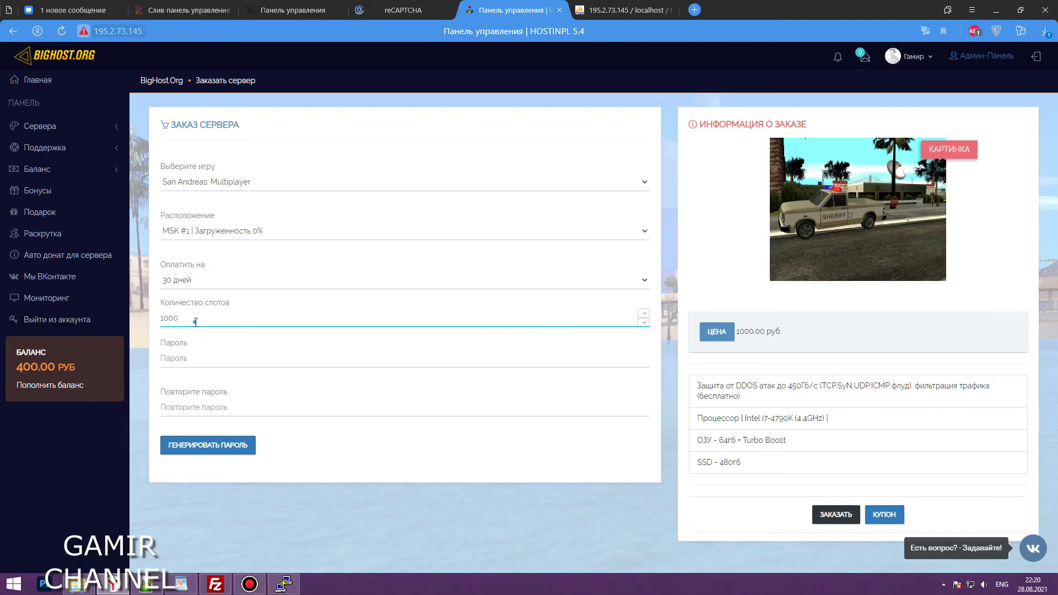
pyautogui.click(180, 323)
pyautogui.click(410, 483)
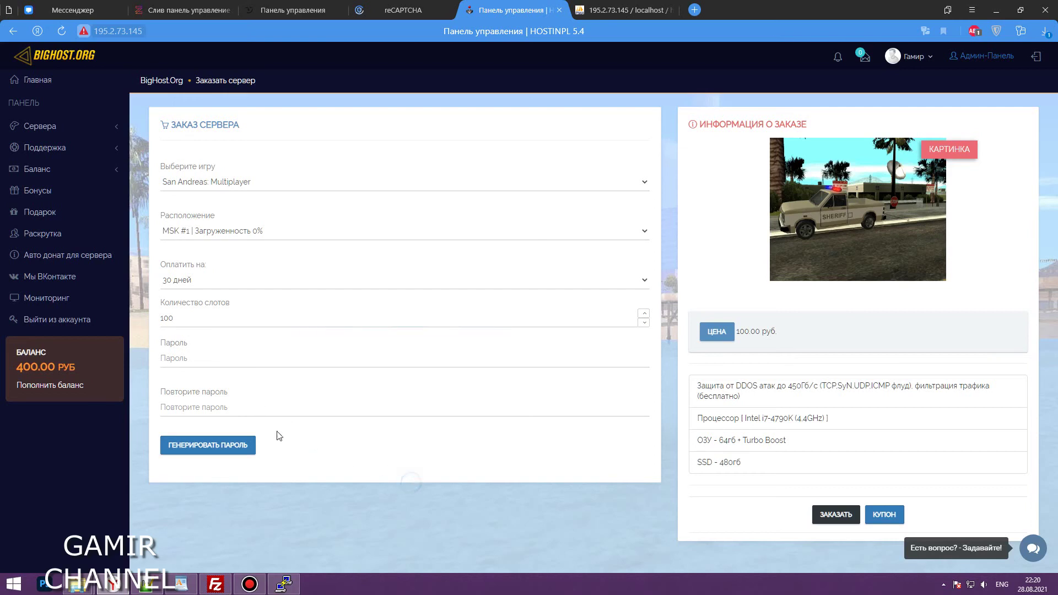
pyautogui.click(180, 356)
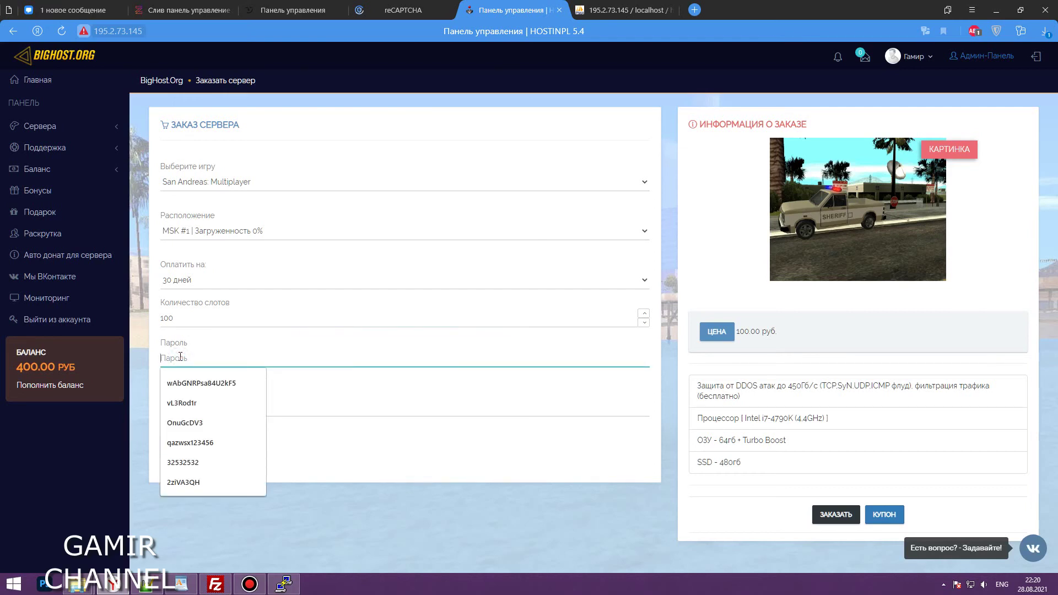
pyautogui.press('Escape')
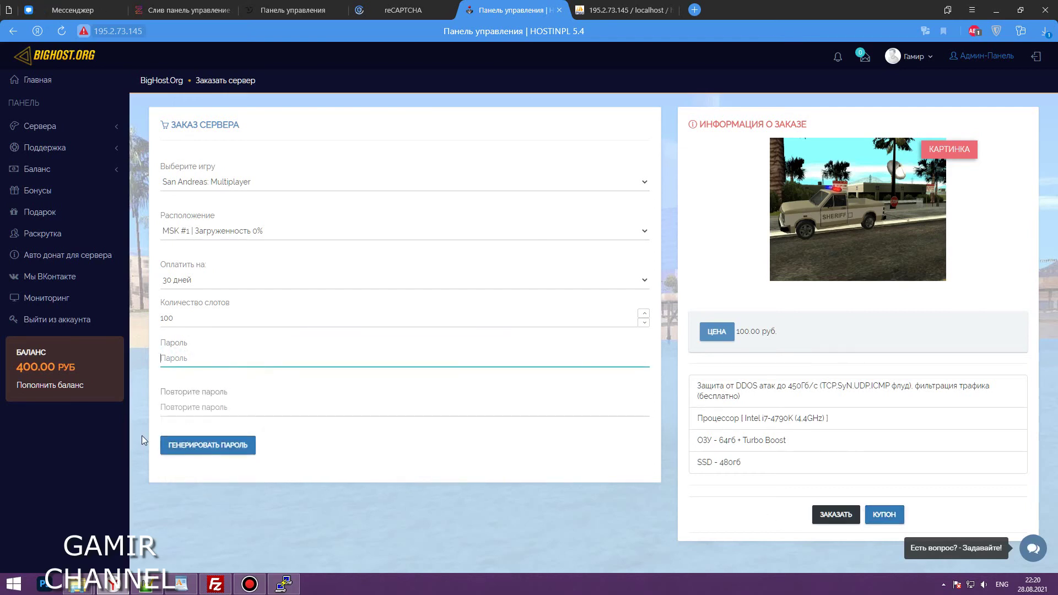
pyautogui.click(202, 448)
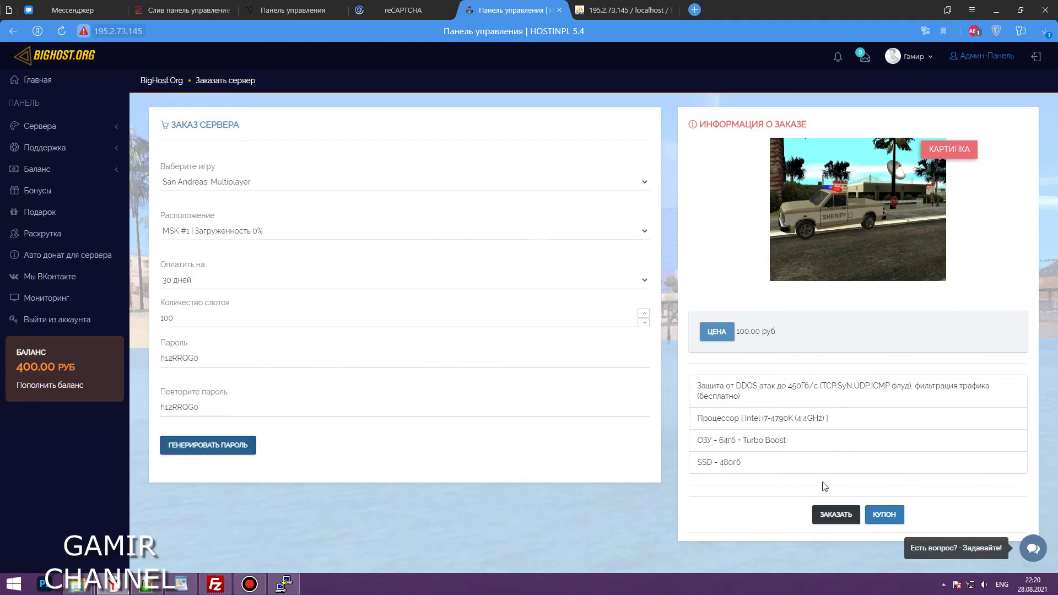
# Place the server order and return to the panel home page
pyautogui.moveTo(671, 376); pyautogui.dragTo(741, 466)
pyautogui.click(811, 528)
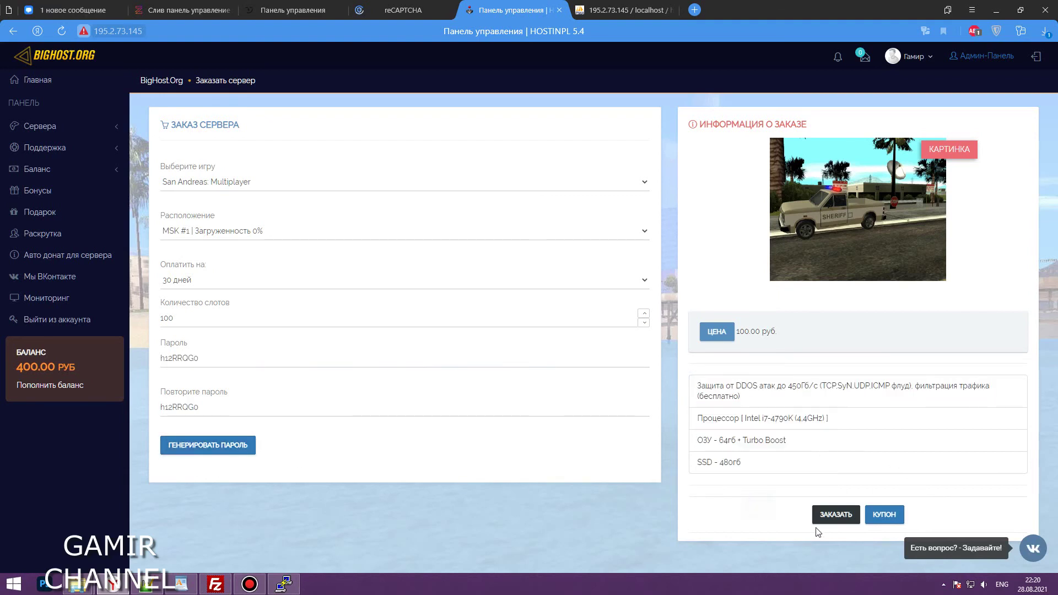
pyautogui.click(825, 507)
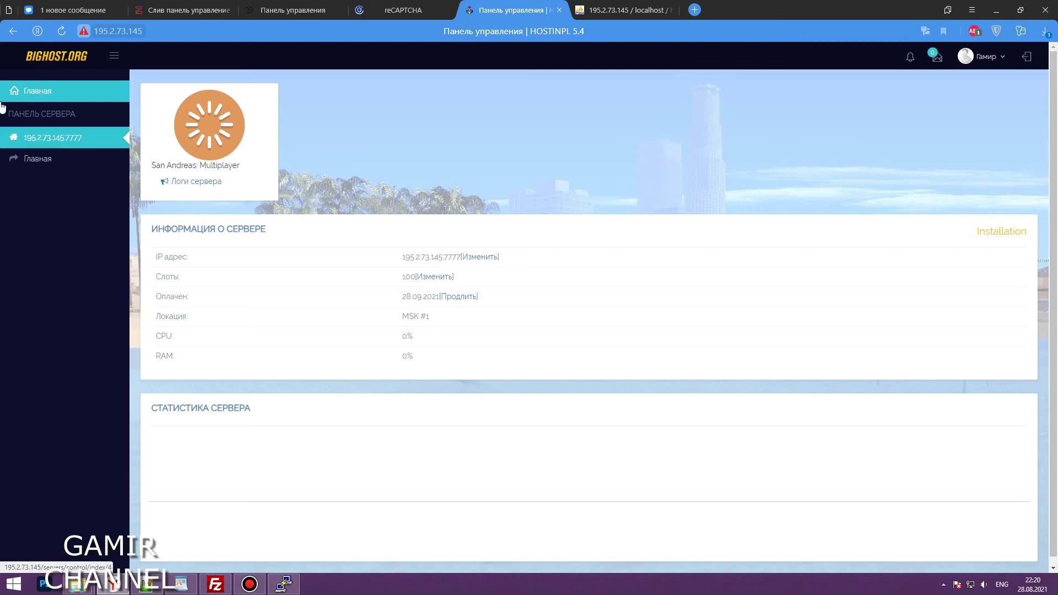
pyautogui.click(56, 98)
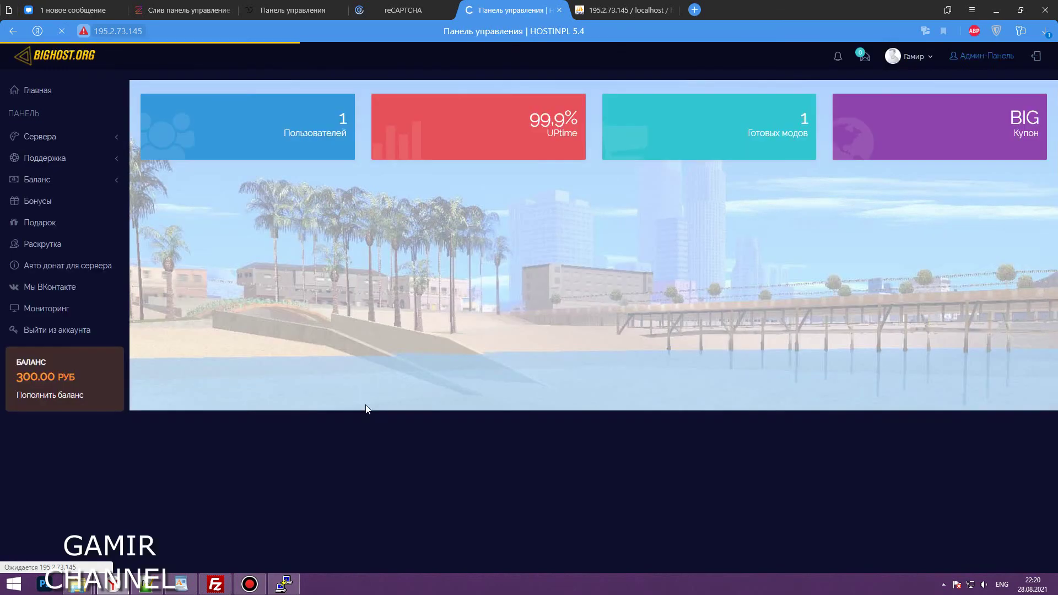
pyautogui.click(217, 585)
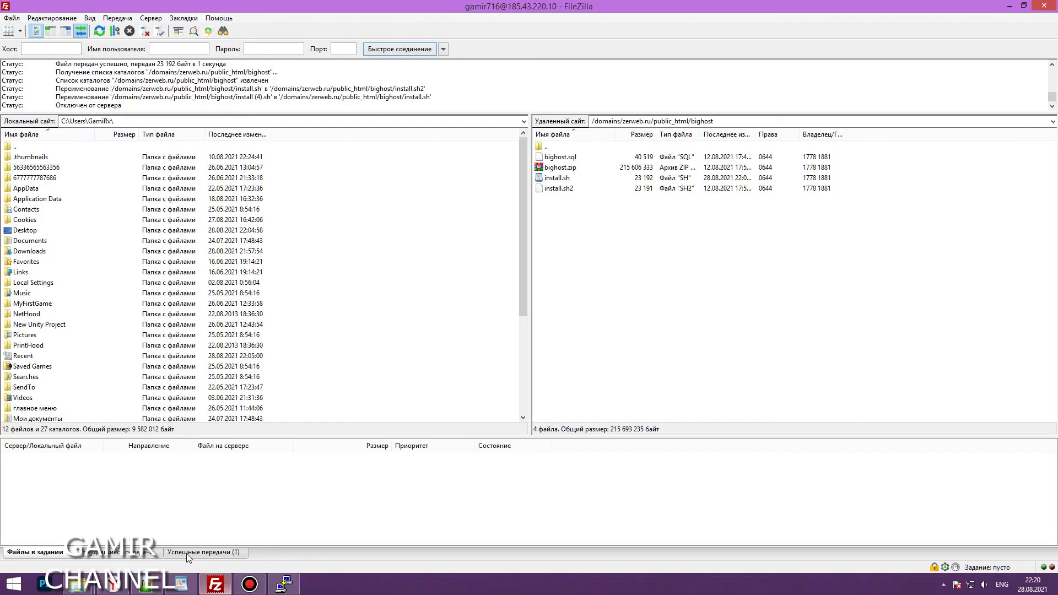
# Copy the server IP 195.2.73.145 from the VDSina ticket into FileZilla's Host field
pyautogui.click(113, 584)
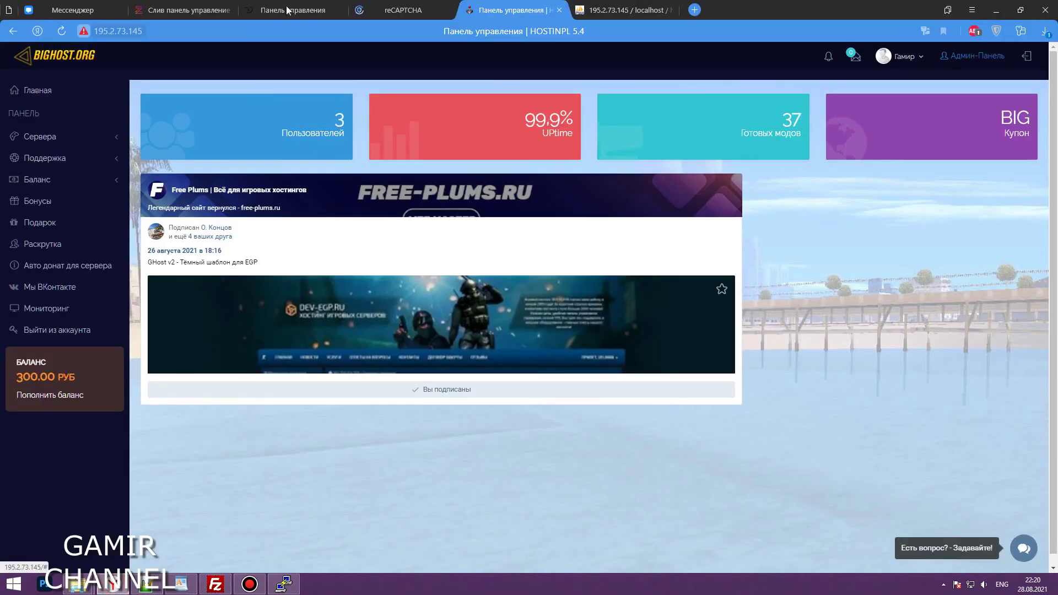
pyautogui.click(330, 8)
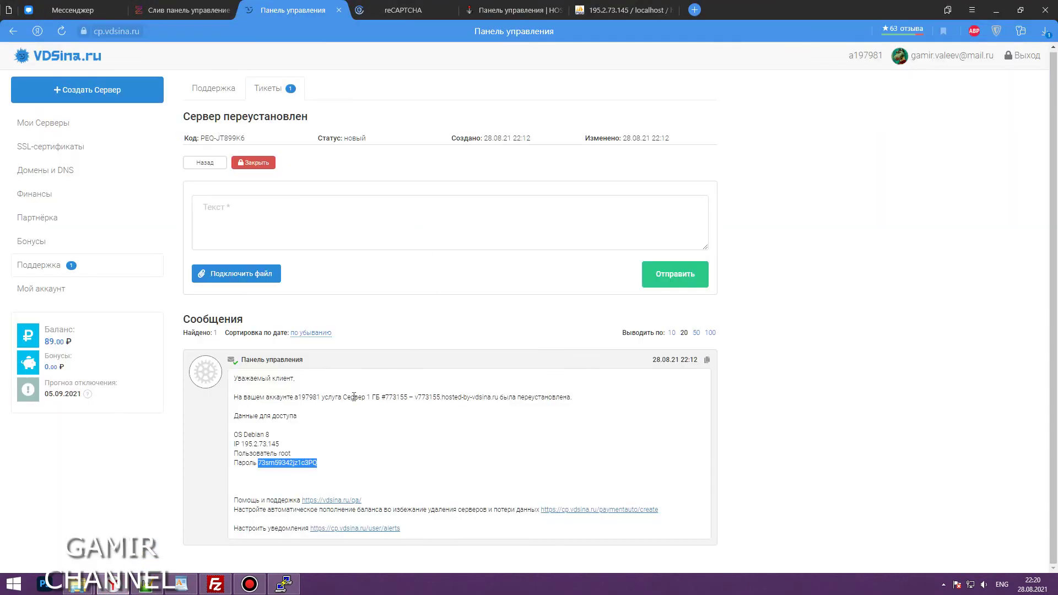
pyautogui.doubleClick(274, 443)
pyautogui.hotkey('ctrl', 'c')
pyautogui.click(281, 428)
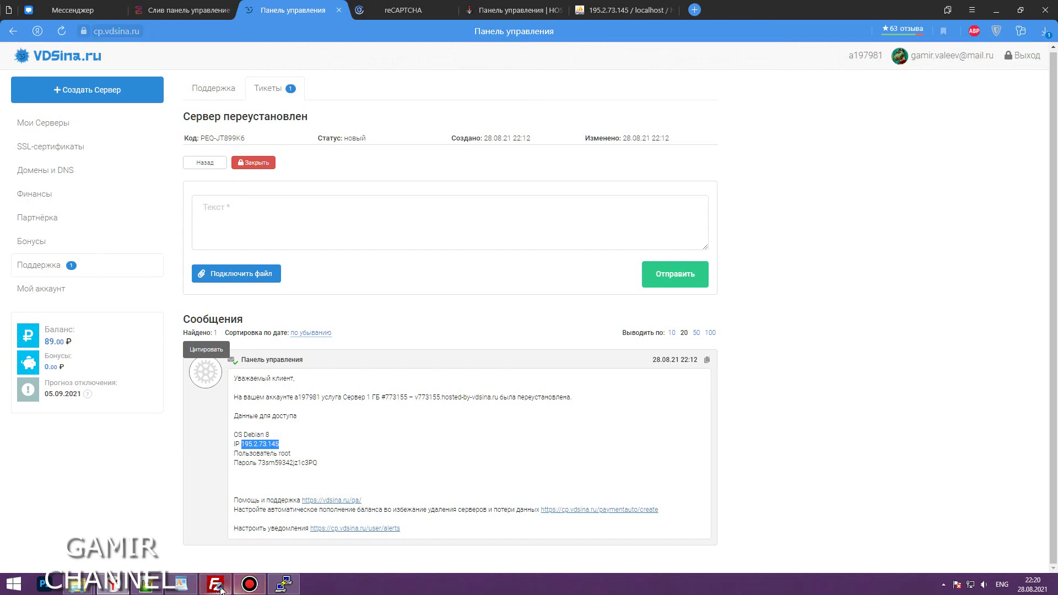
pyautogui.click(221, 588)
pyautogui.rightClick(58, 46)
pyautogui.click(82, 97)
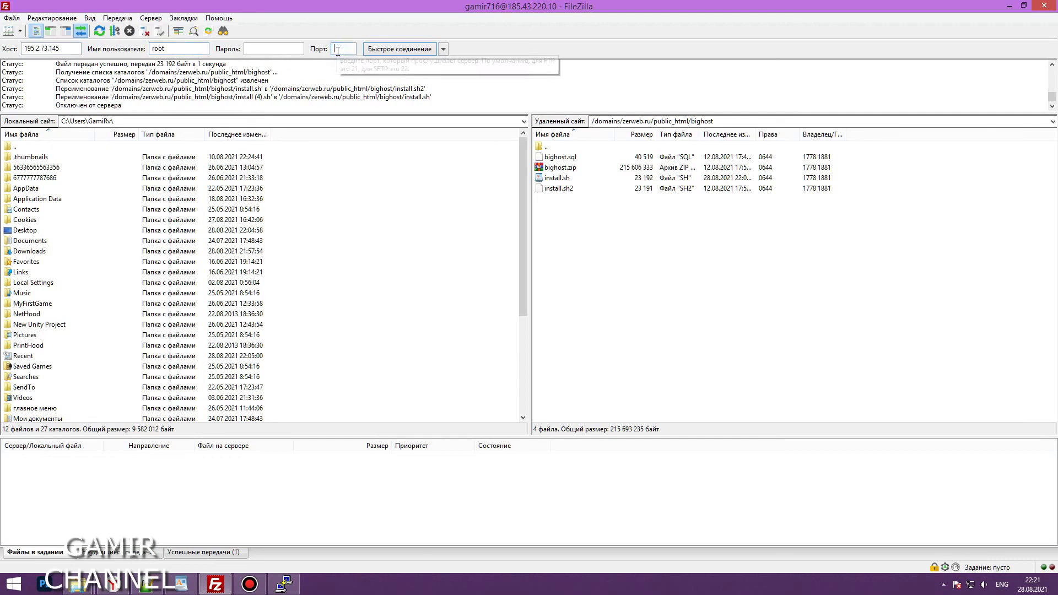
# Add the root password, connect over SFTP, then browse up to the top level and into var
pyautogui.click(113, 584)
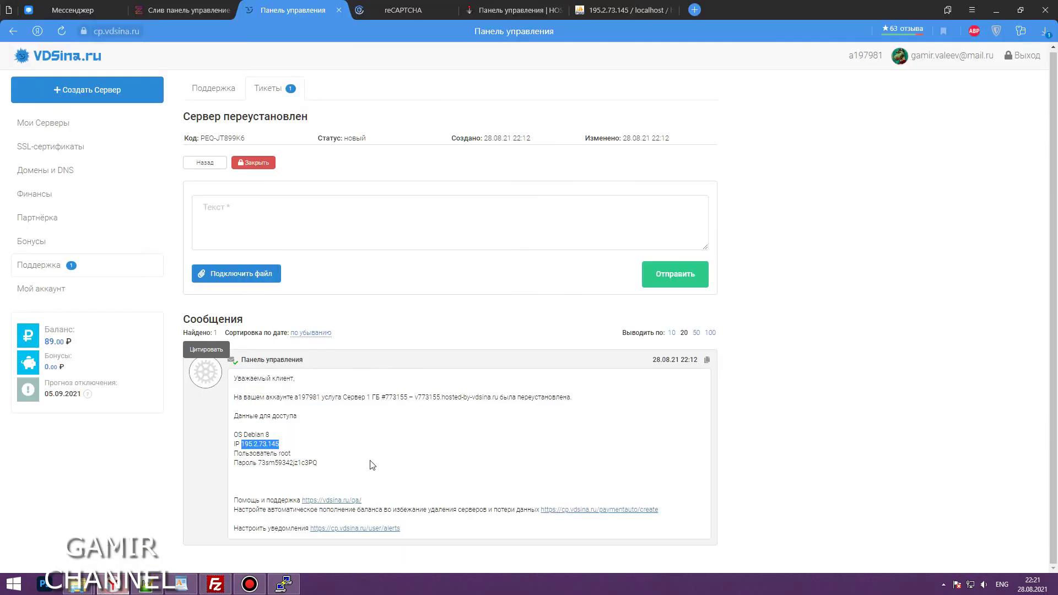
pyautogui.doubleClick(287, 463)
pyautogui.click(215, 584)
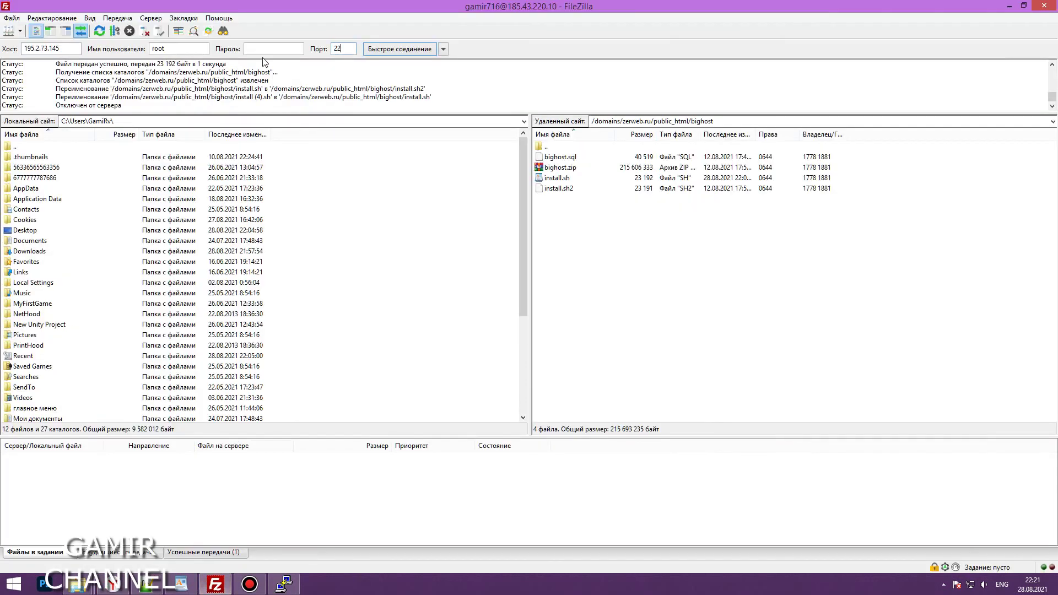
pyautogui.click(399, 49)
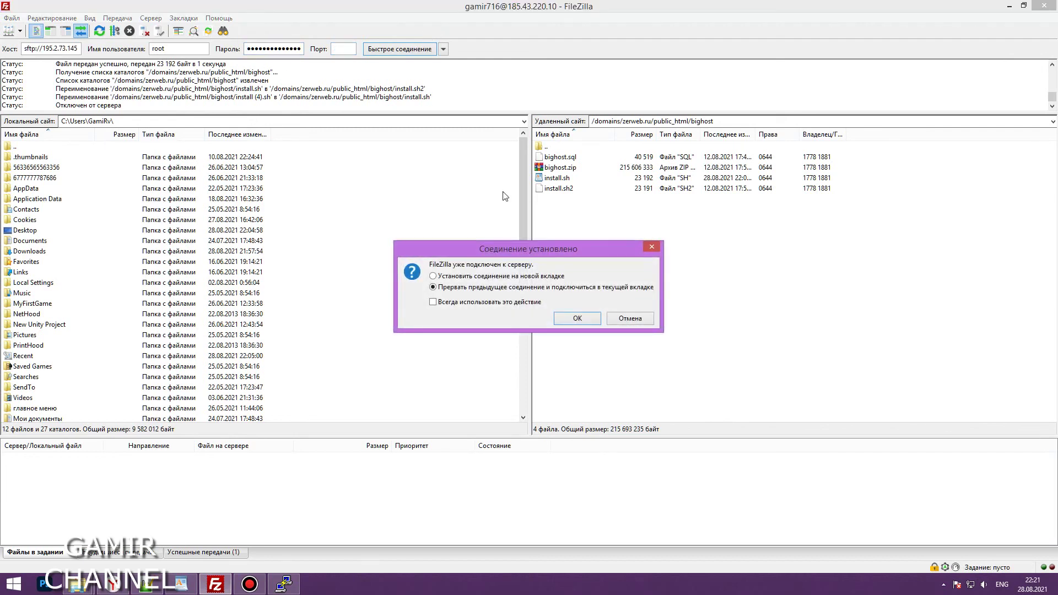
pyautogui.click(577, 318)
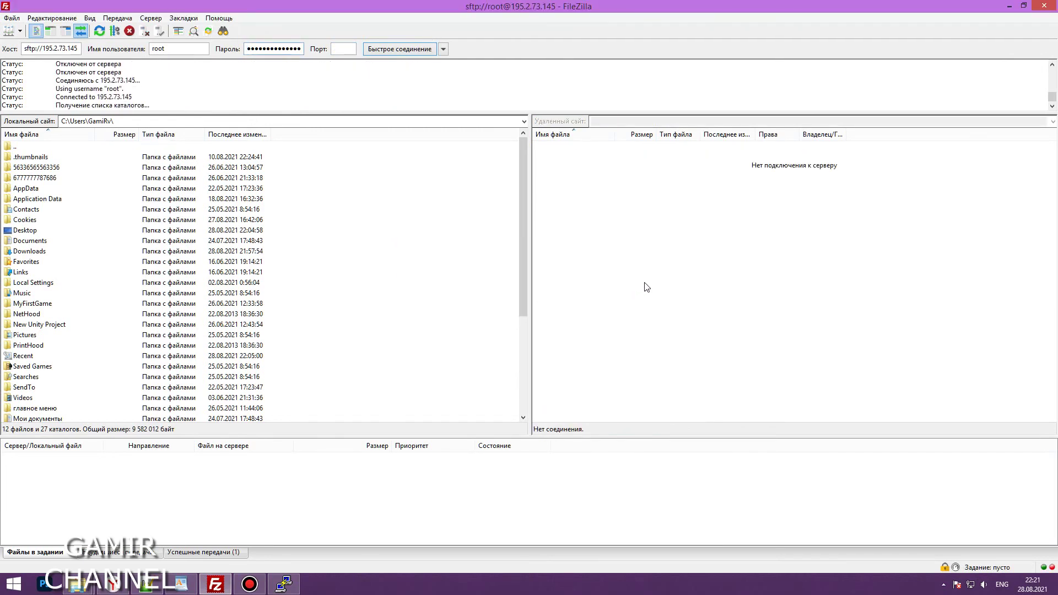
pyautogui.doubleClick(544, 146)
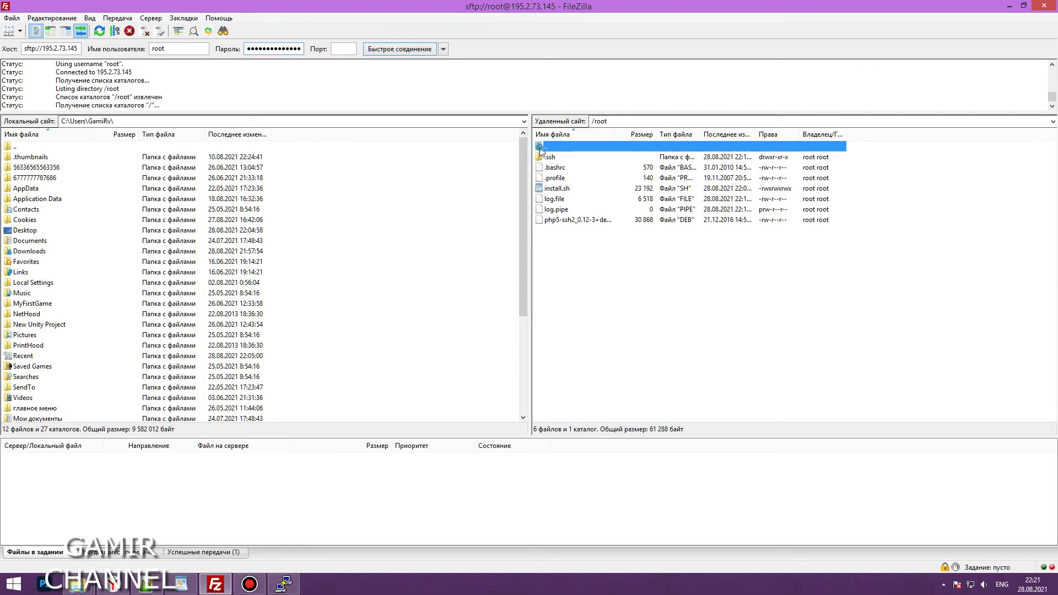
pyautogui.doubleClick(551, 366)
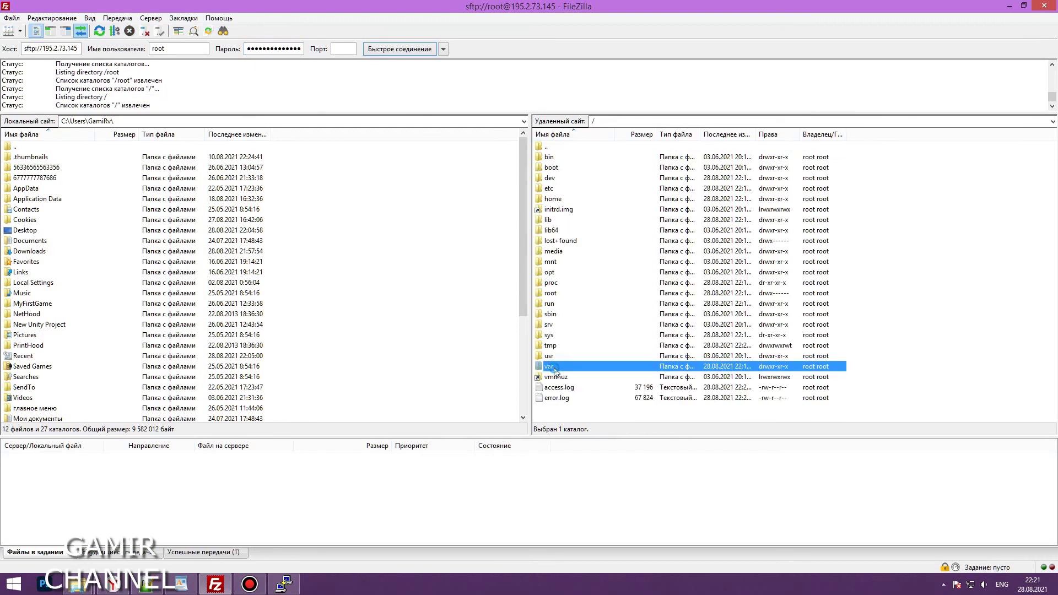